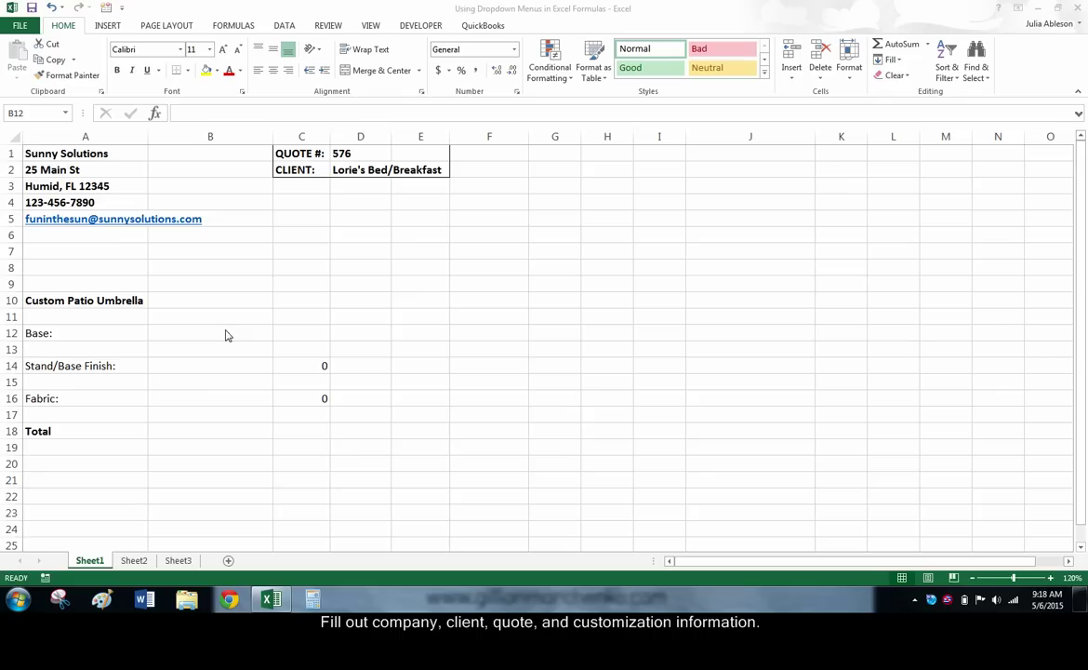
Apply List data validation to B12 with source 'Solid Plain, Solid Floral, Open Lattice, Square'
{"action": "left_click", "coordinate": [181, 325]}
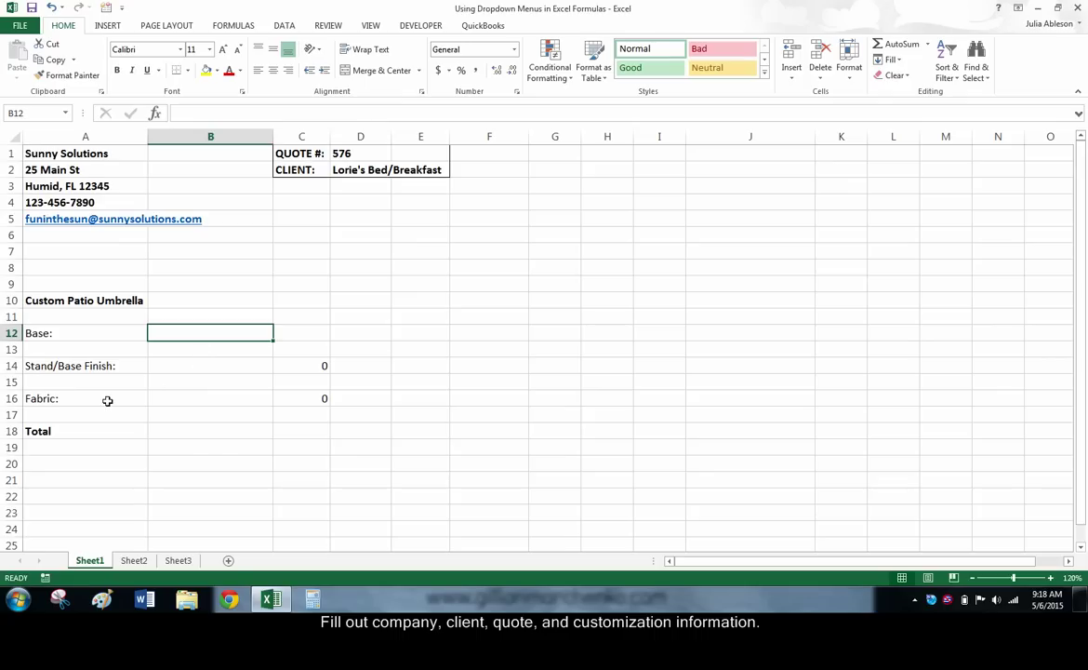
{"action": "left_click_drag", "start_coordinate": [65, 332], "coordinate": [100, 399]}
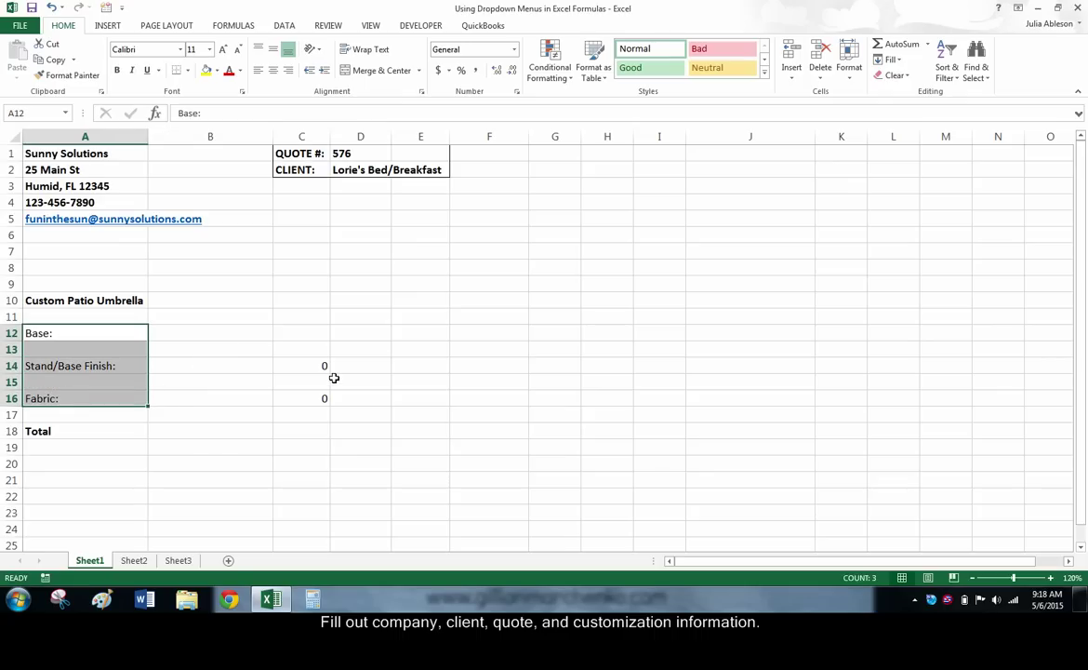
{"action": "left_click", "coordinate": [357, 382]}
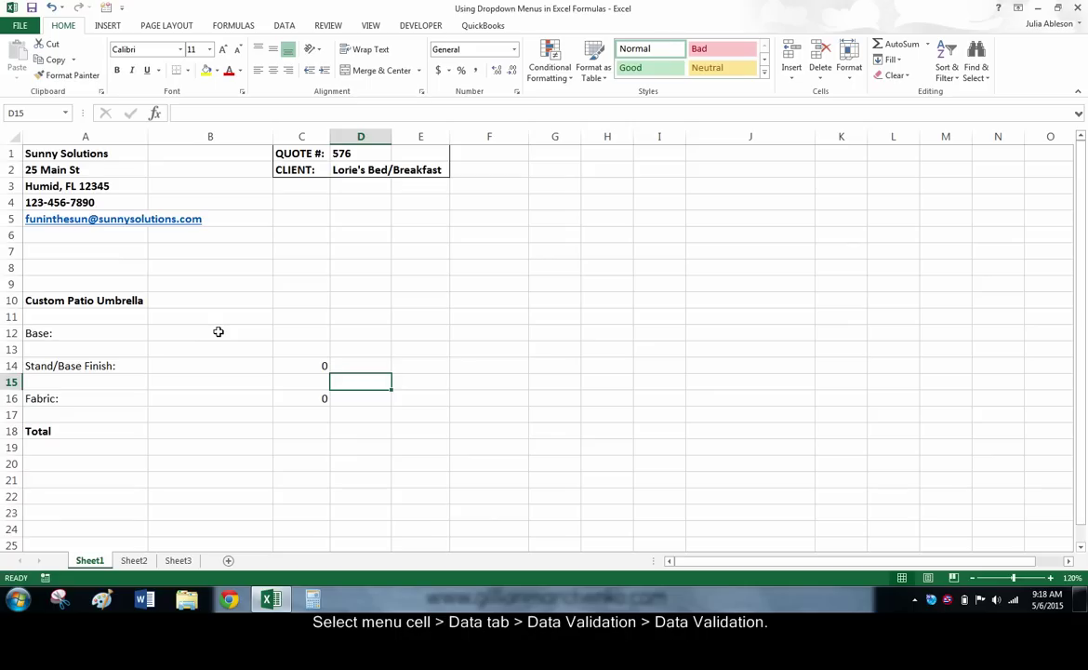
{"action": "left_click", "coordinate": [218, 332]}
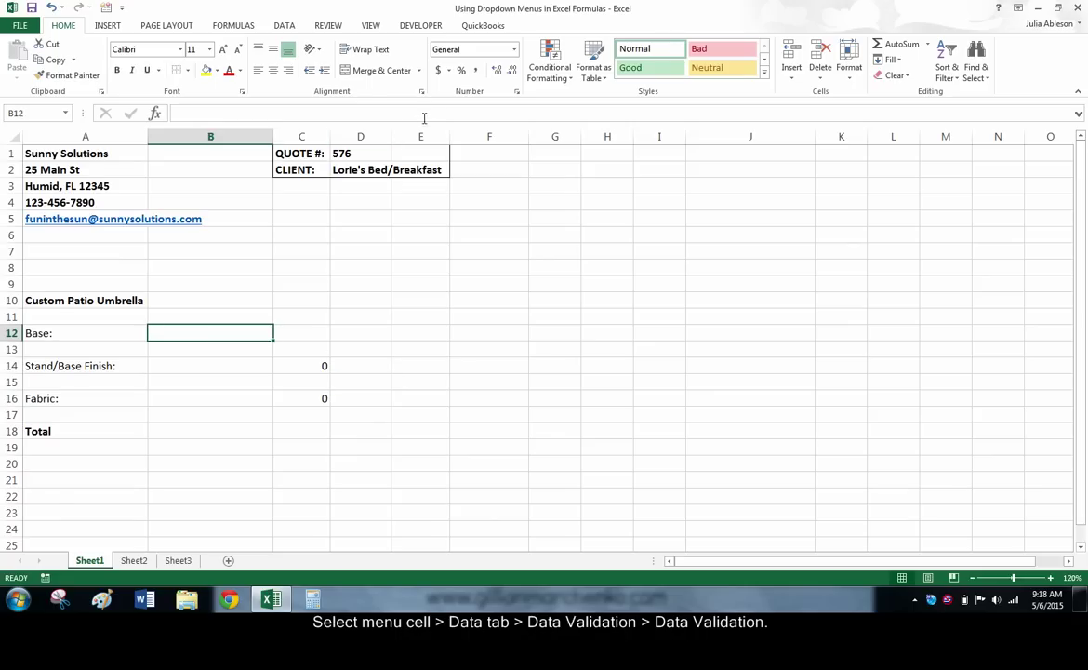
{"action": "left_click", "coordinate": [284, 26]}
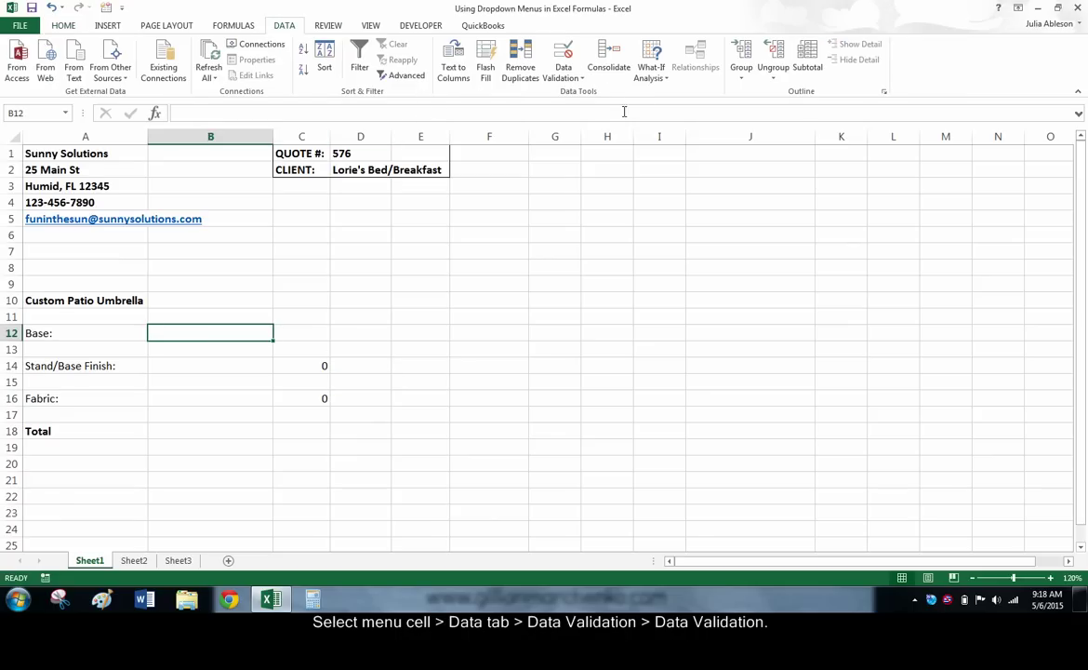
{"action": "left_click", "coordinate": [562, 72]}
{"action": "left_click", "coordinate": [577, 95]}
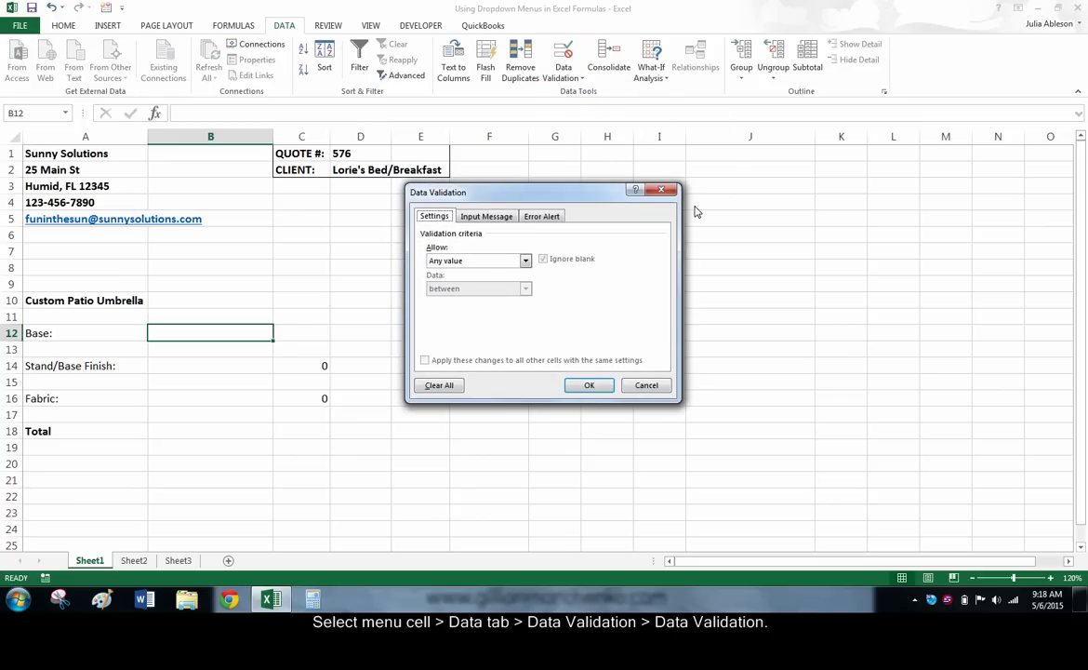
{"action": "left_click", "coordinate": [526, 264]}
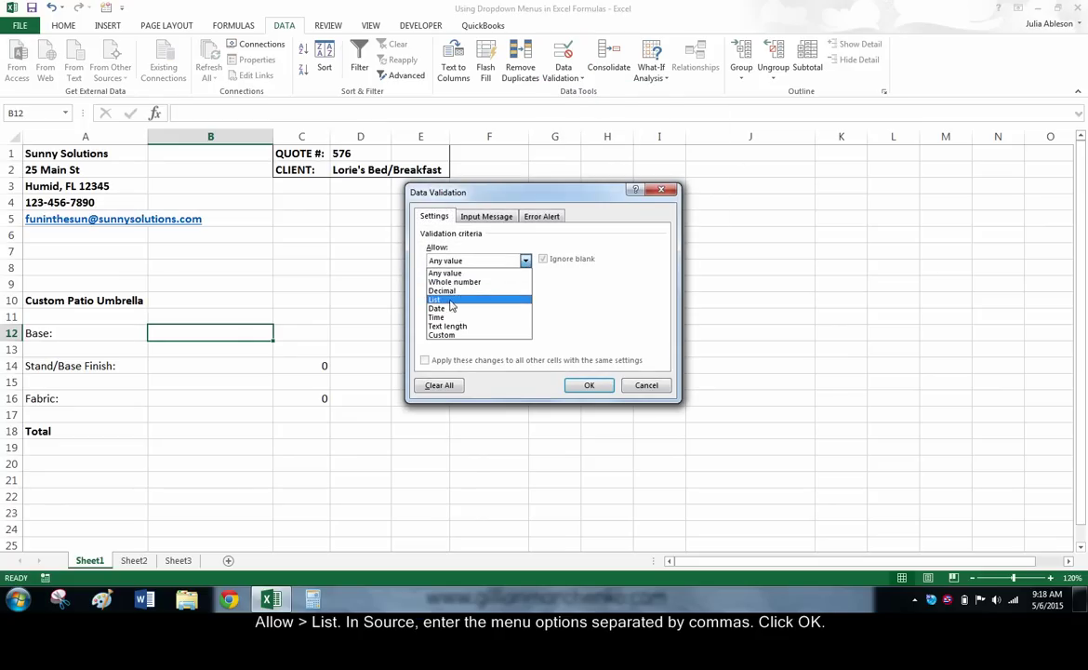
{"action": "left_click", "coordinate": [484, 301]}
{"action": "left_click", "coordinate": [521, 316]}
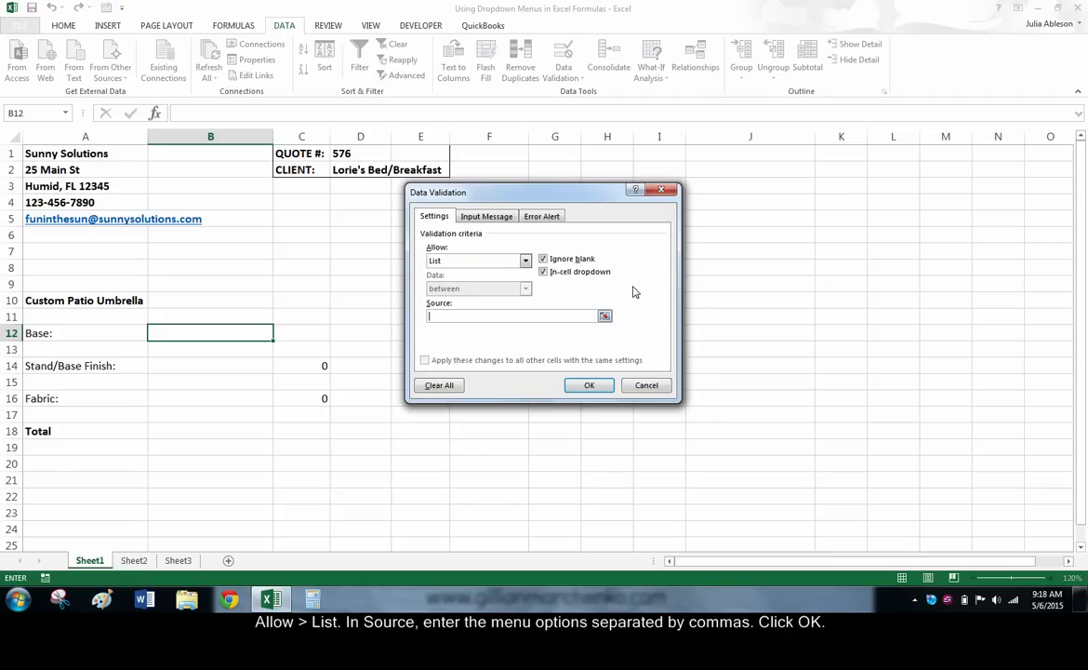
{"action": "type", "text": "Solid Plain, Solid Floral, Open L"}
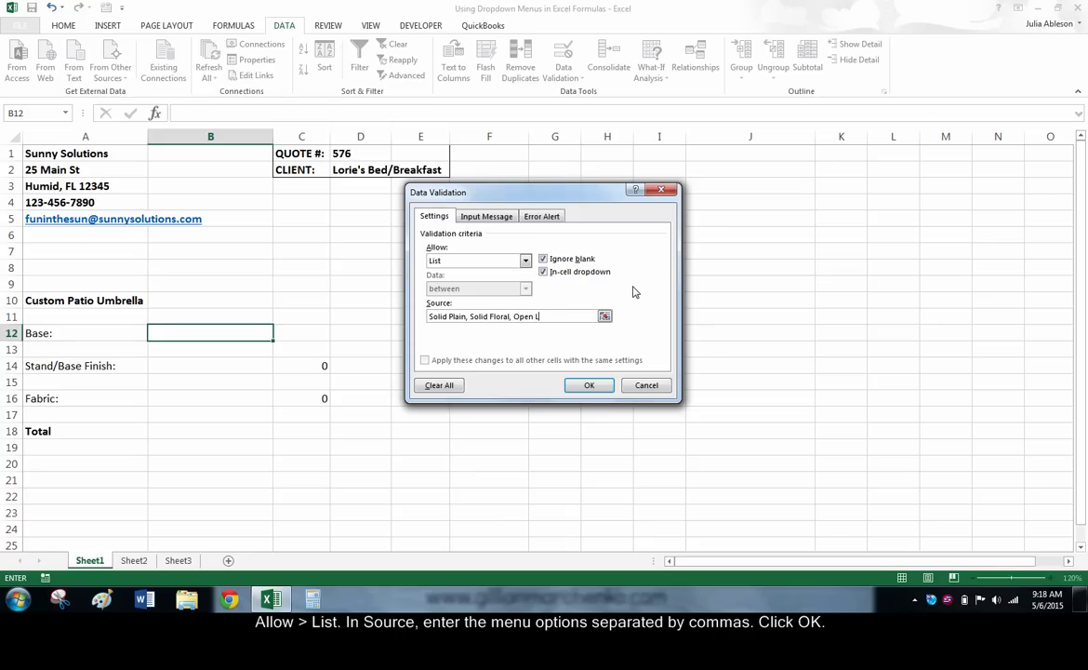
{"action": "type", "text": "attice, Square"}
{"action": "left_click", "coordinate": [584, 384]}
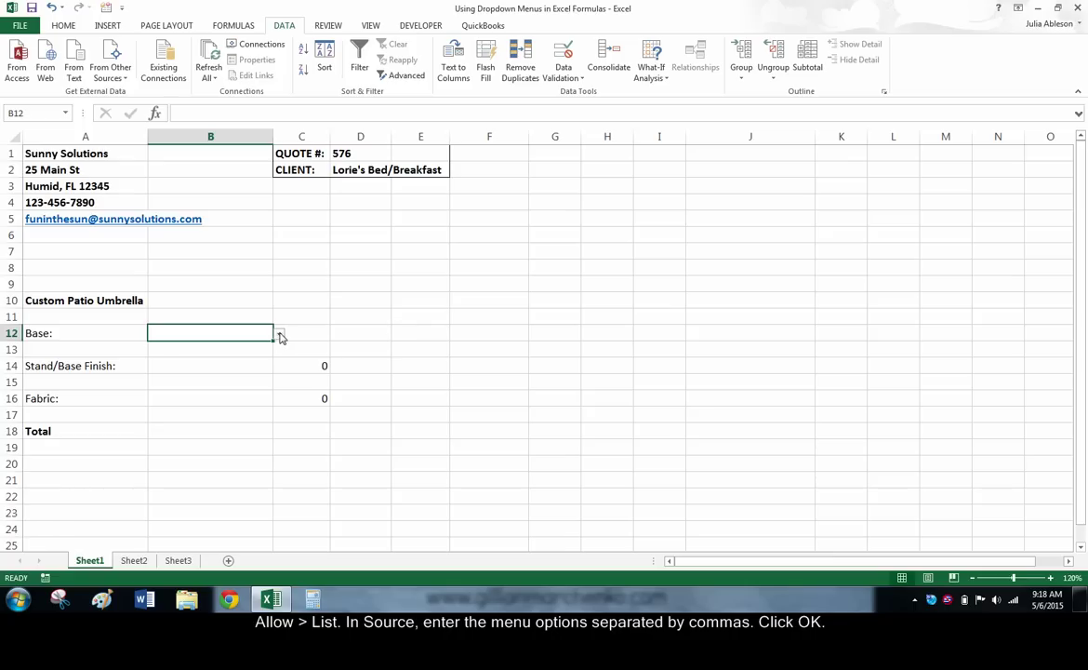
{"action": "left_click", "coordinate": [279, 334]}
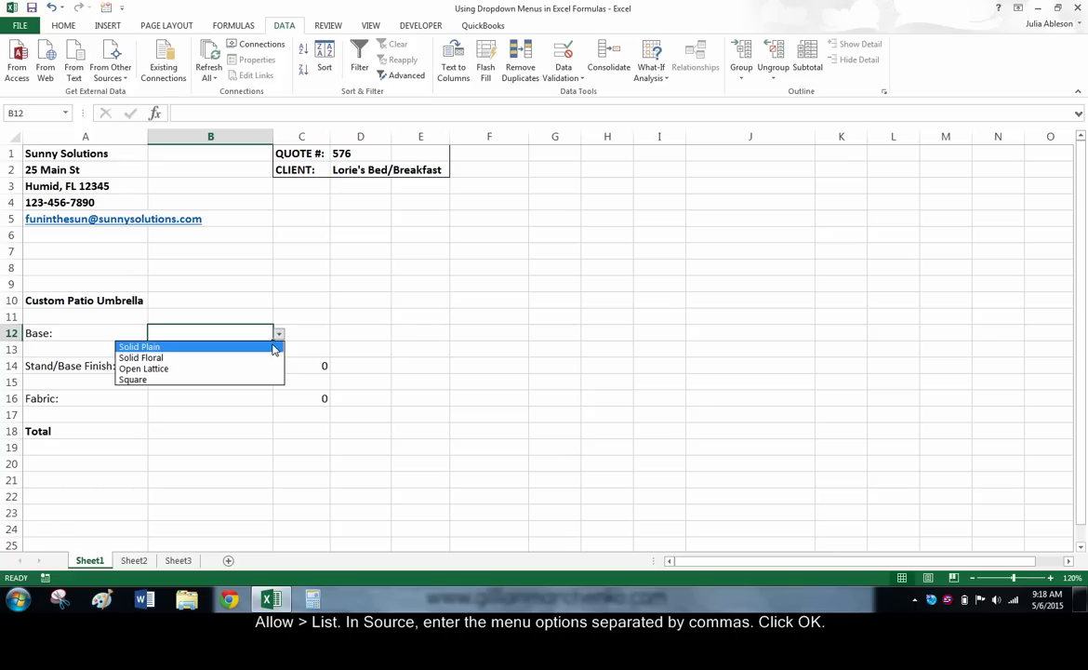
{"action": "key", "text": "Escape"}
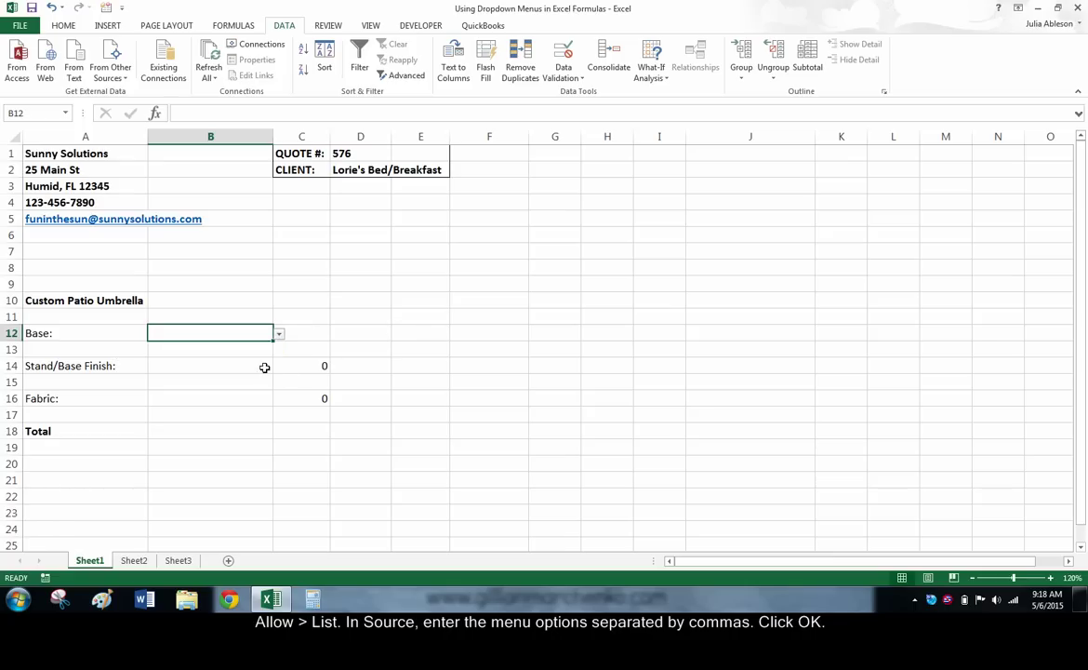
{"action": "left_click", "coordinate": [265, 366]}
{"action": "left_click", "coordinate": [279, 368]}
{"action": "key", "text": "Escape"}
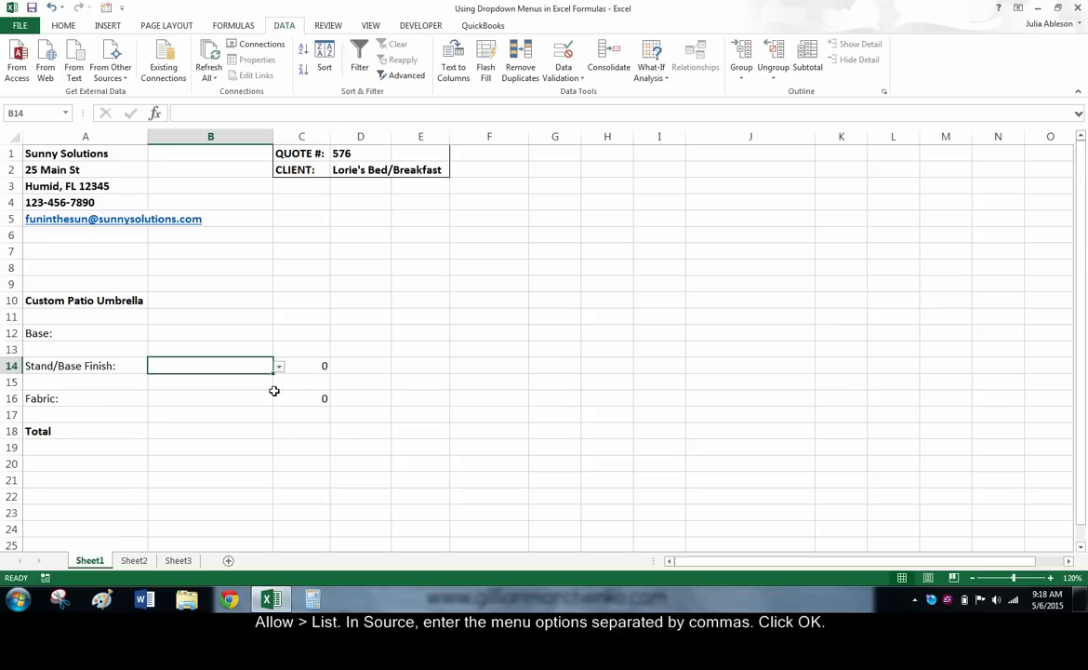
{"action": "left_click", "coordinate": [267, 397]}
{"action": "left_click", "coordinate": [279, 399]}
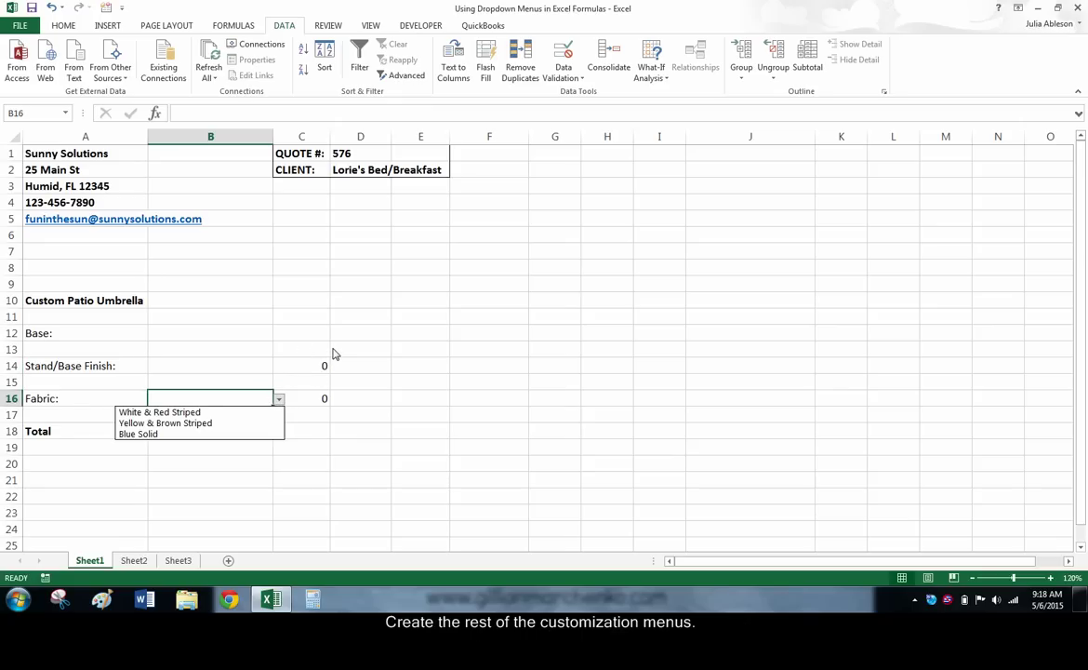
{"action": "key", "text": "Escape"}
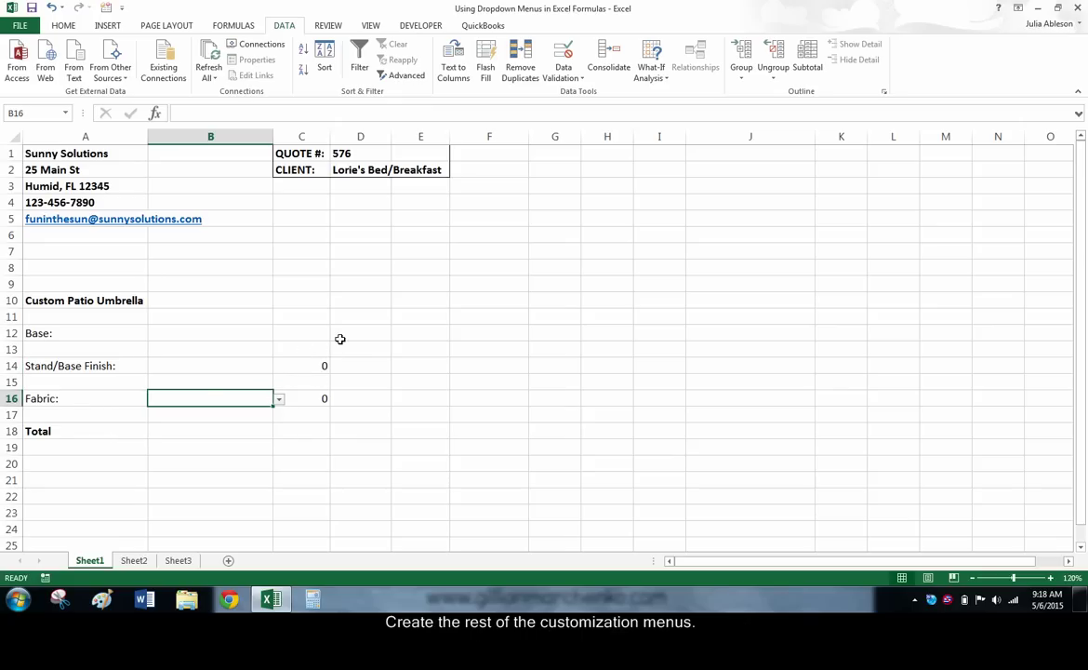
{"action": "left_click", "coordinate": [291, 332]}
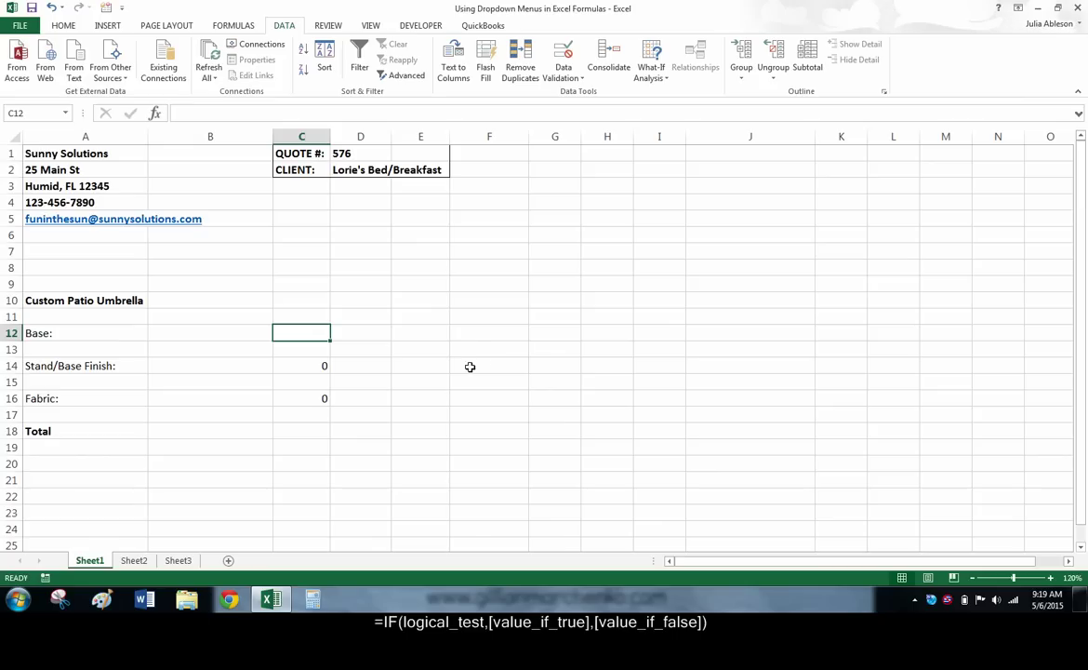
On Sheet3, enter =IF(A1>0,"Good","Bad") in B1
{"action": "left_click", "coordinate": [179, 560]}
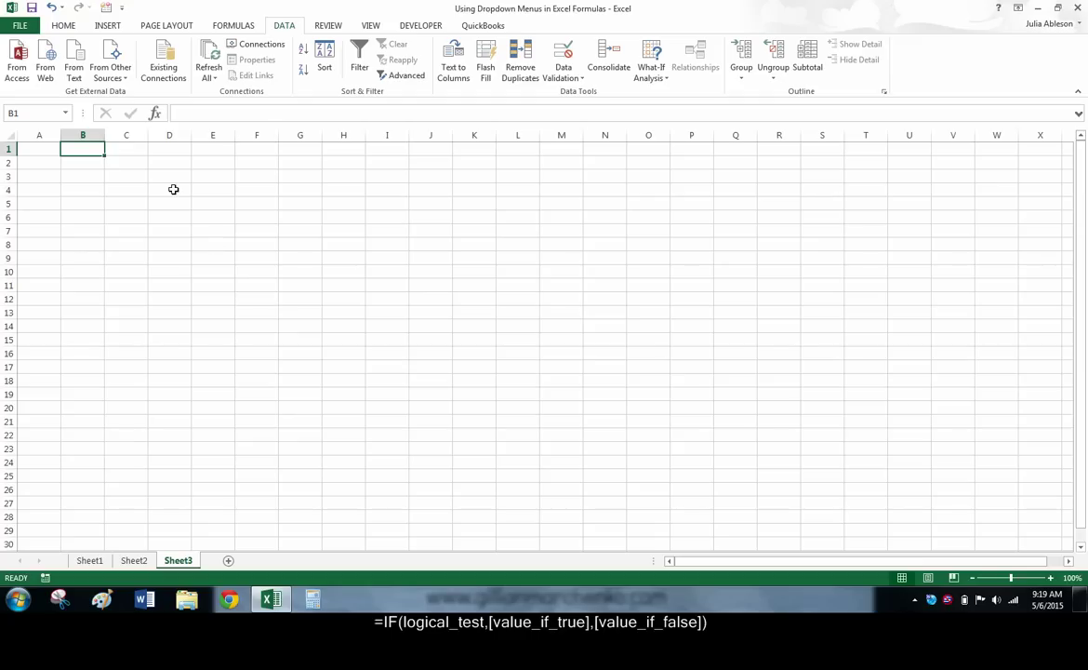
{"action": "type", "text": "=IF("}
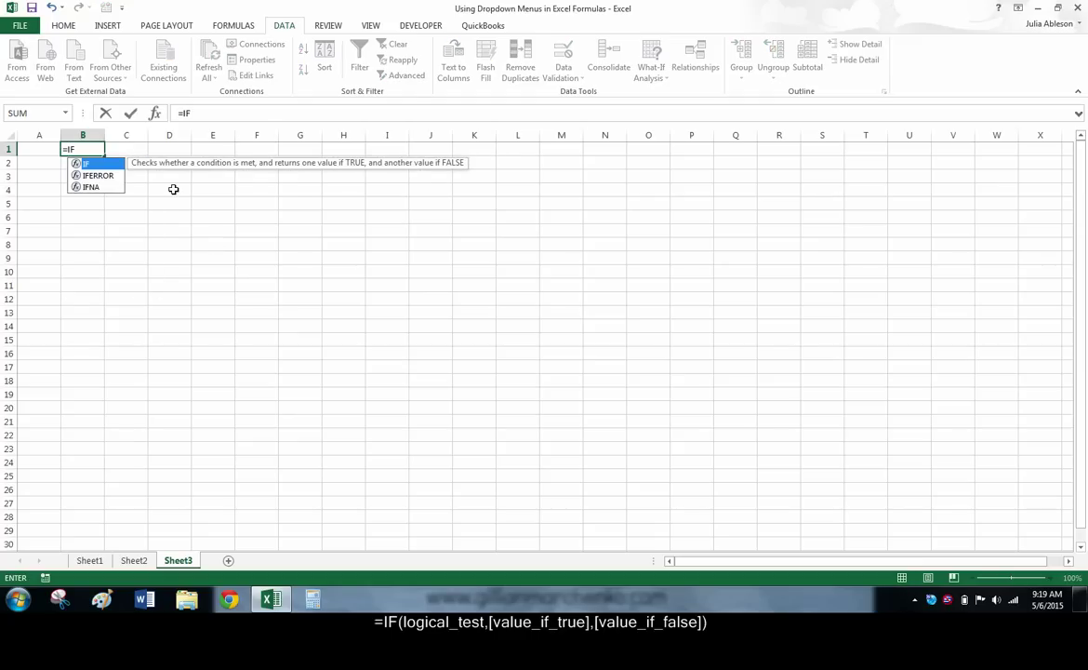
{"action": "left_click", "coordinate": [32, 147]}
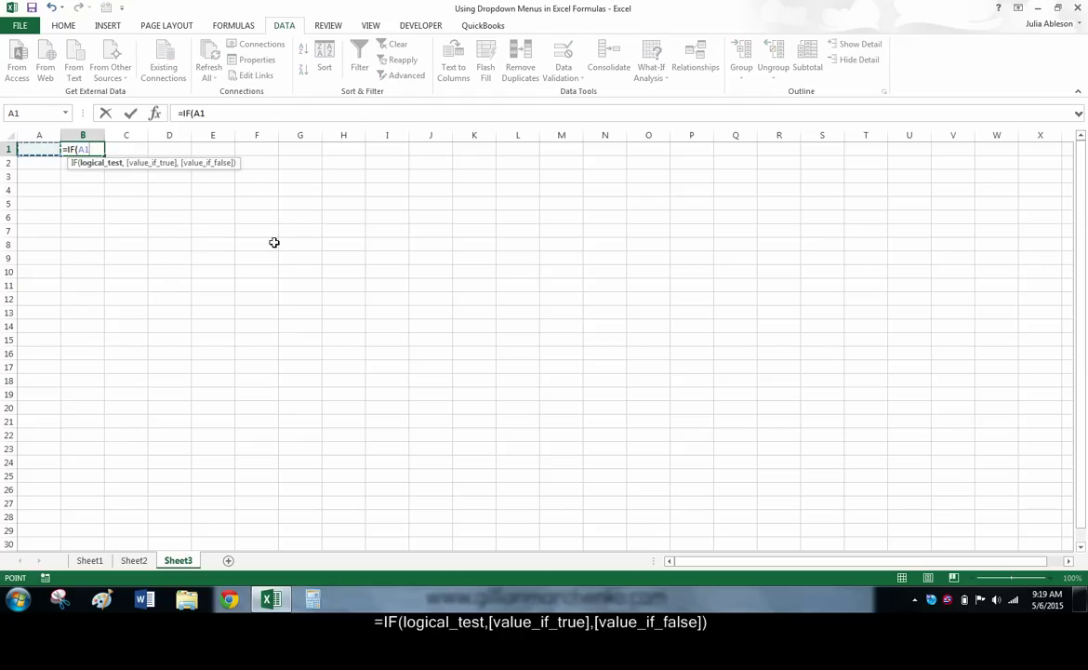
{"action": "type", "text": ">"}
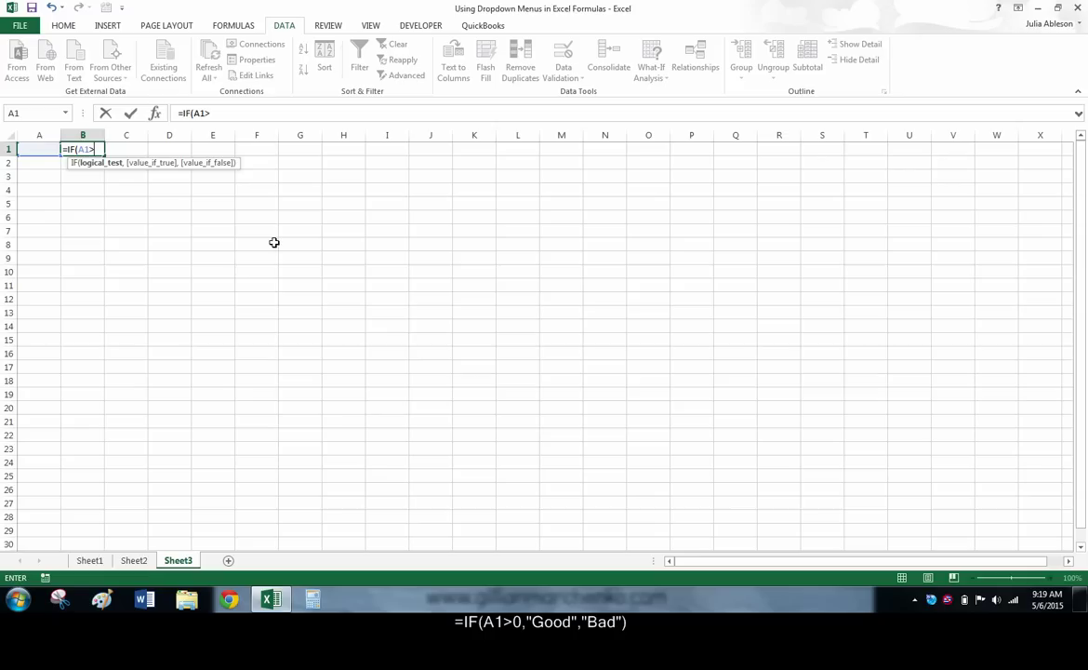
{"action": "type", "text": "0,\"good"}
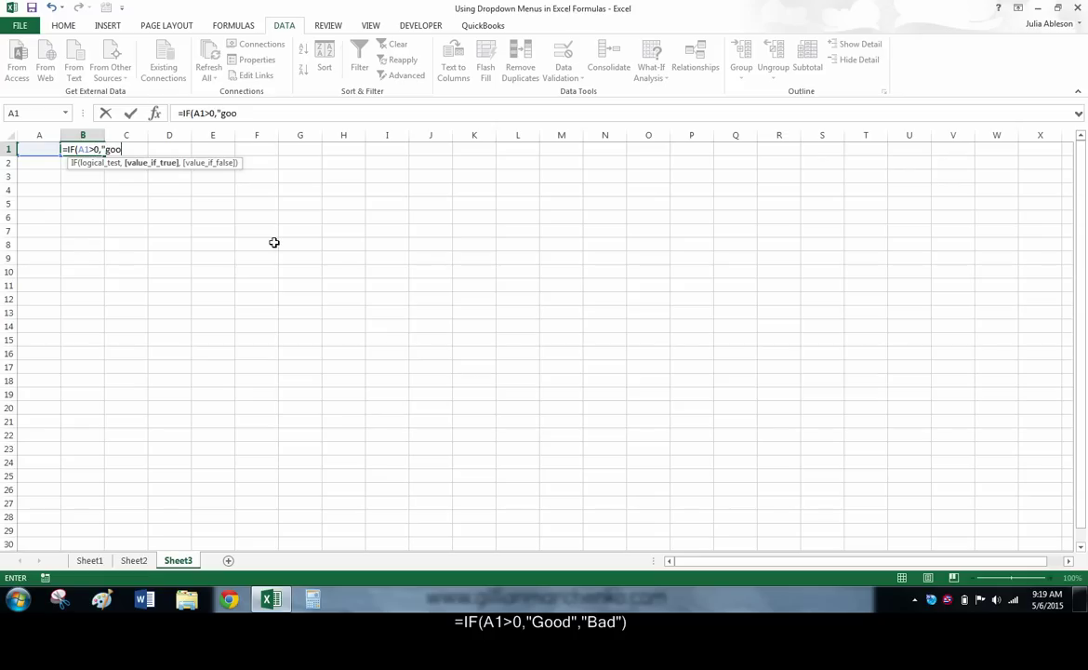
{"action": "key", "text": "BackSpace"}
{"action": "key", "text": "BackSpace"}
{"action": "key", "text": "BackSpace"}
{"action": "key", "text": "BackSpace"}
{"action": "type", "text": "Good\",\""}
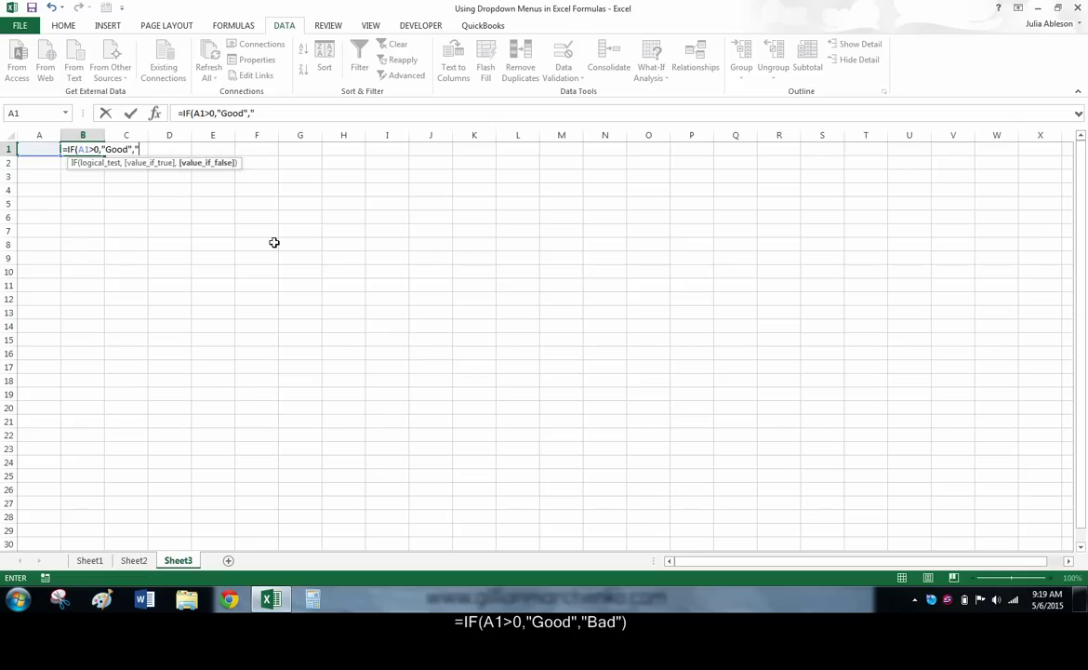
{"action": "type", "text": "Bad\")"}
{"action": "key", "text": "Return"}
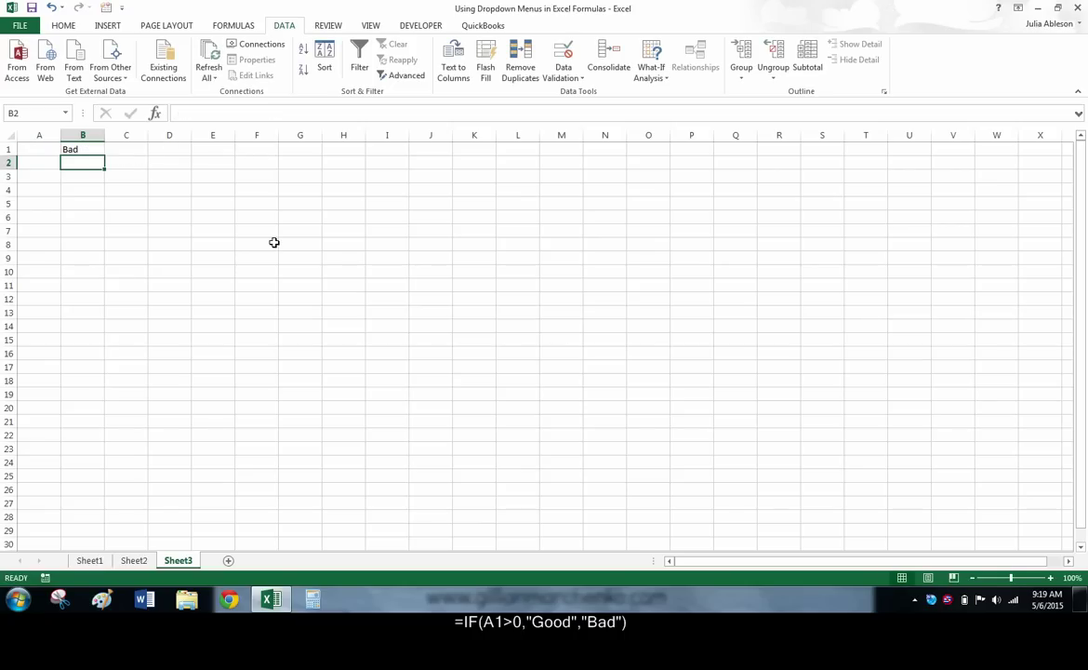
Enter 10 in A1 so B1 shows Good
{"action": "key", "text": "ctrl+Home"}
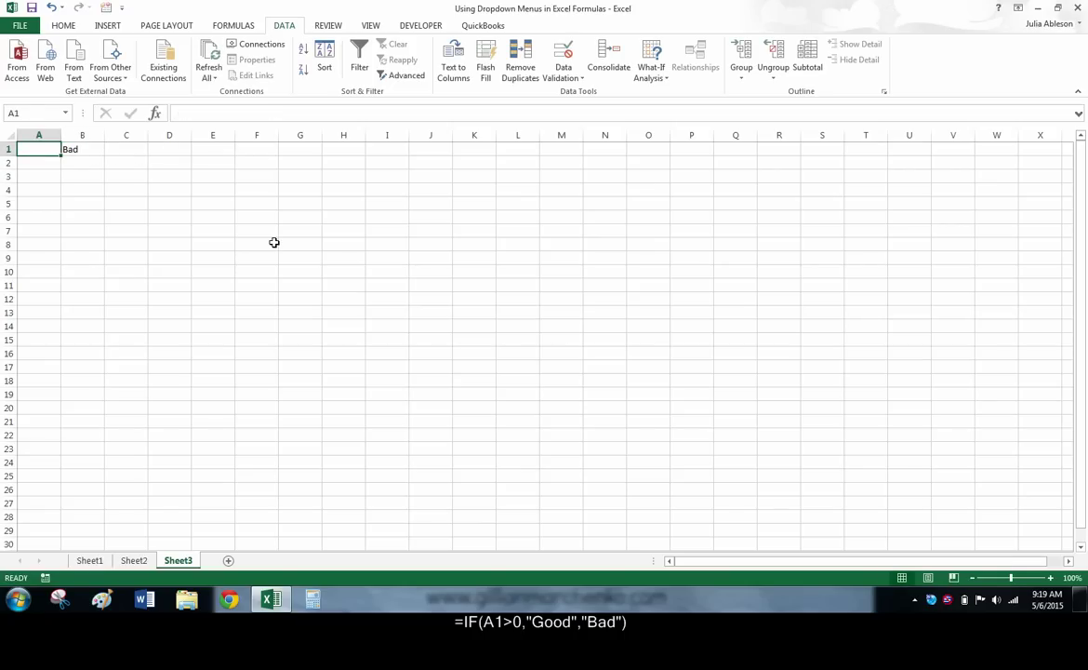
{"action": "type", "text": "10"}
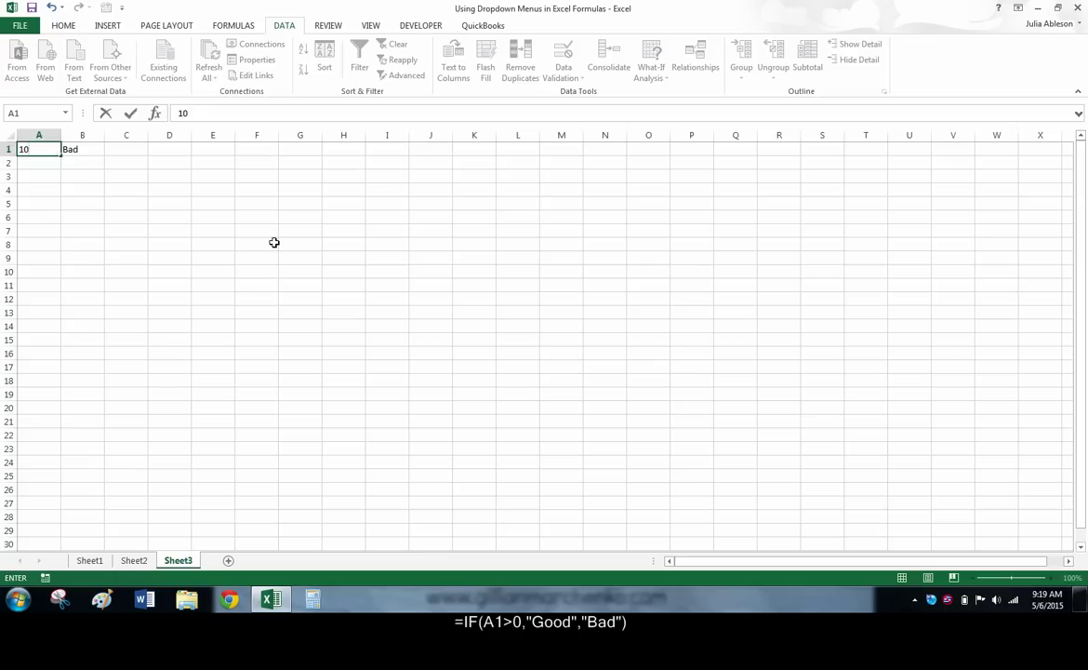
{"action": "key", "text": "Return"}
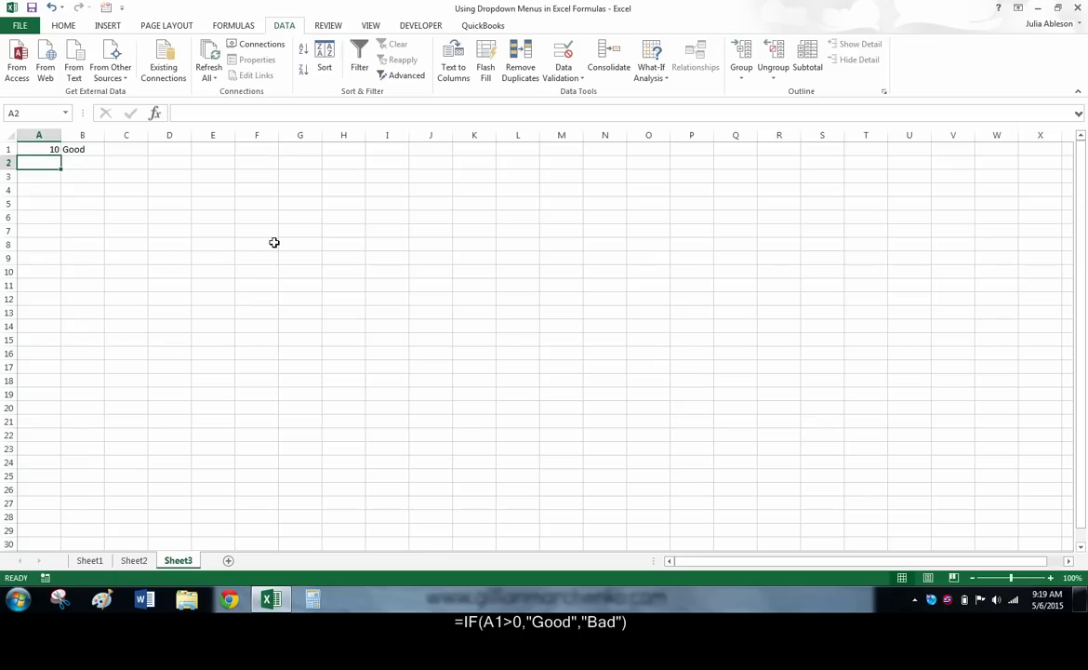
Delete A1's value and review B1's IF formula, which now returns Bad
{"action": "key", "text": "Up"}
{"action": "key", "text": "Delete"}
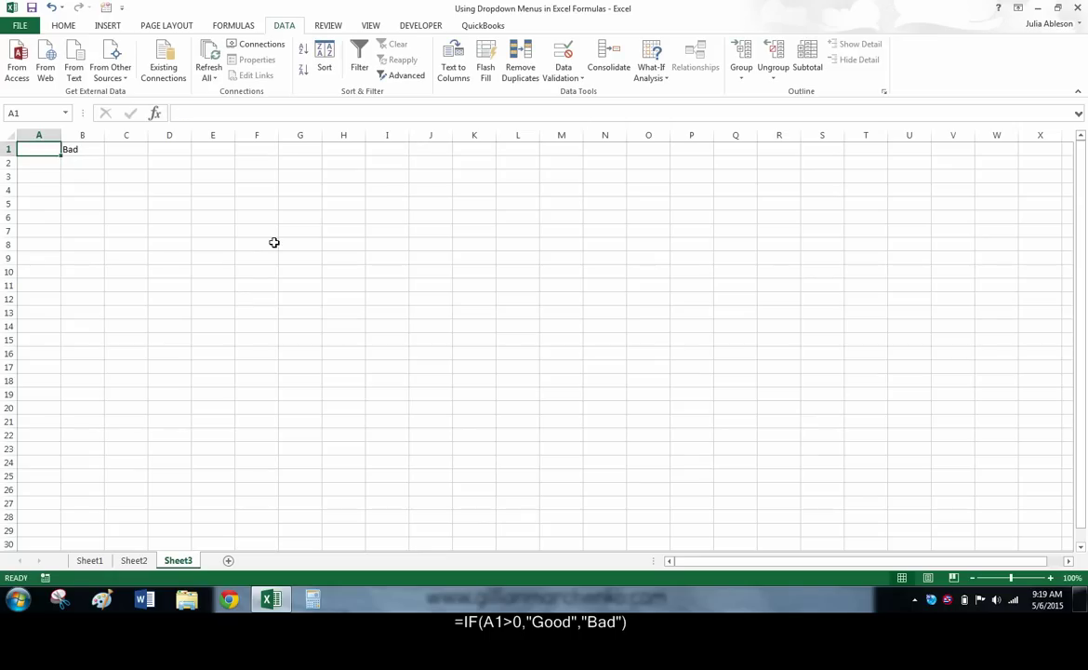
{"action": "key", "text": "Down"}
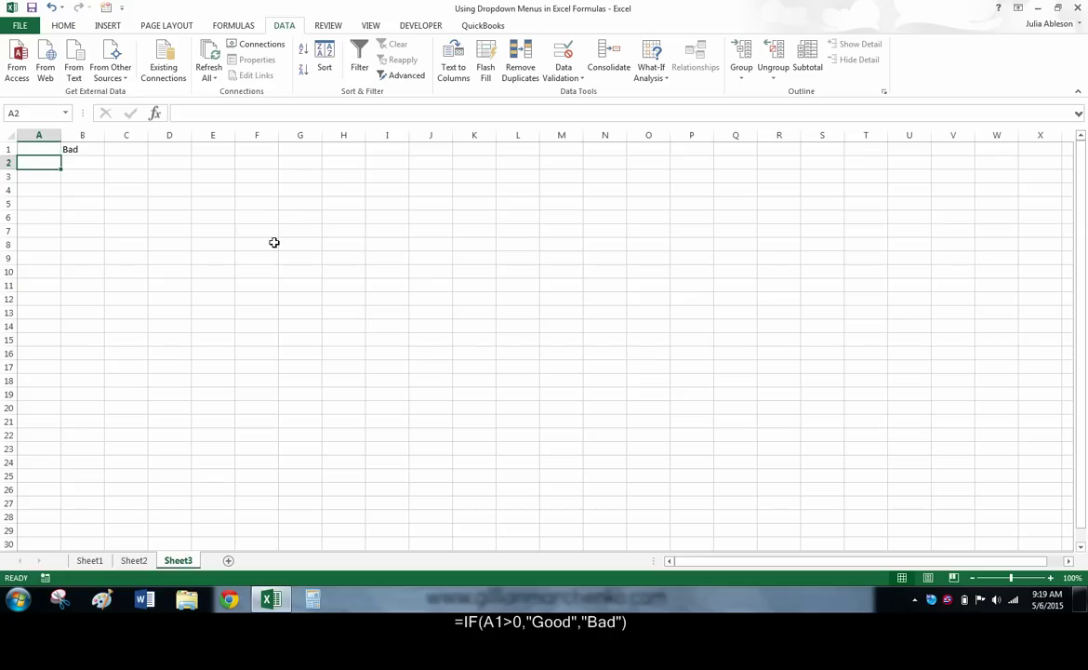
{"action": "left_click", "coordinate": [86, 149]}
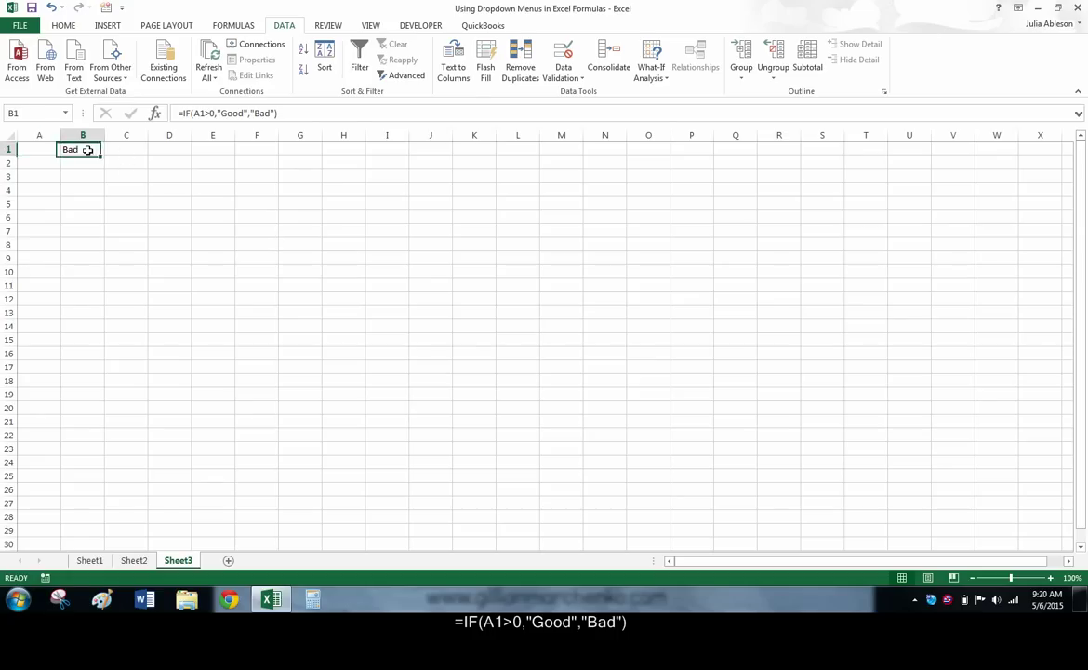
{"action": "left_click", "coordinate": [241, 113]}
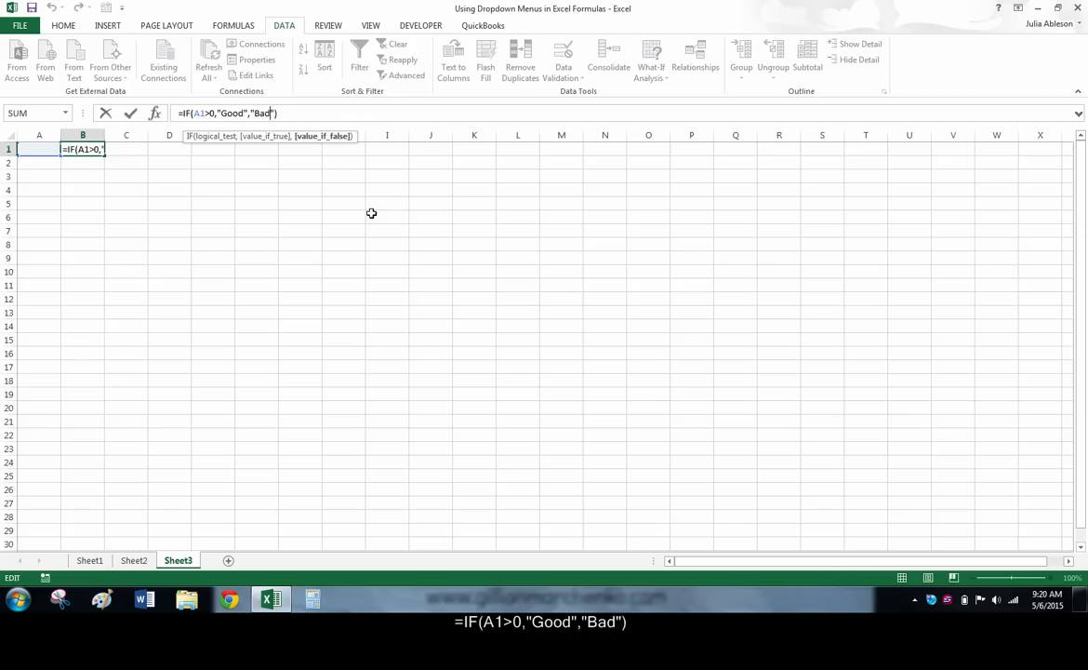
{"action": "key", "text": "Return"}
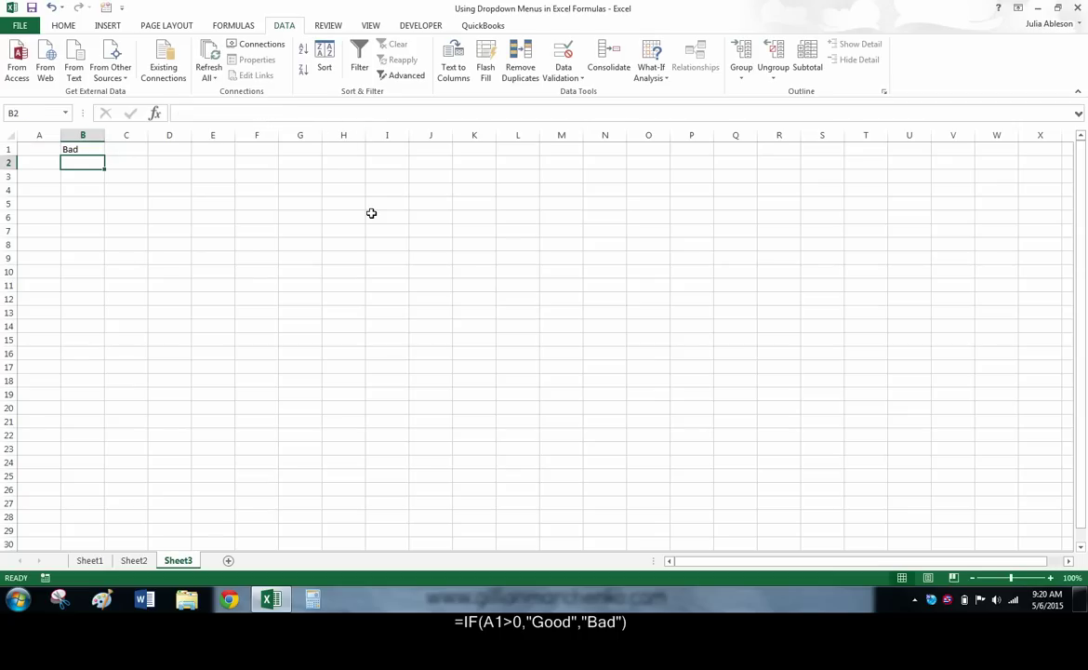
On Sheet1, try Solid Plain and Solid Floral in B12's dropdown, settling on Open Lattice
{"action": "left_click", "coordinate": [90, 560]}
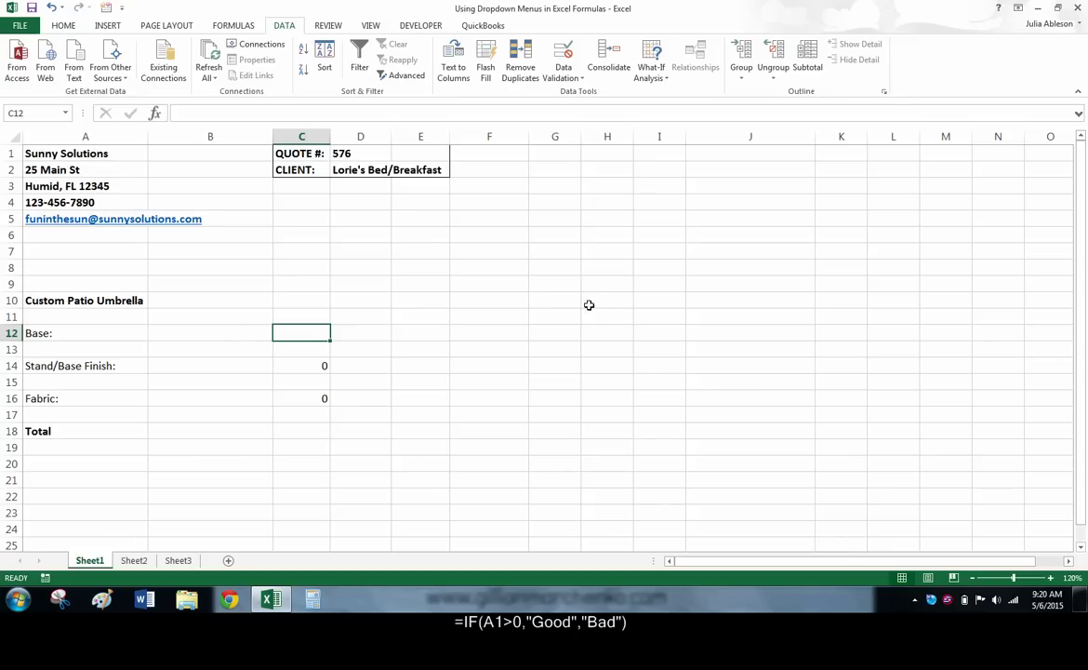
{"action": "left_click", "coordinate": [253, 333]}
{"action": "left_click", "coordinate": [278, 335]}
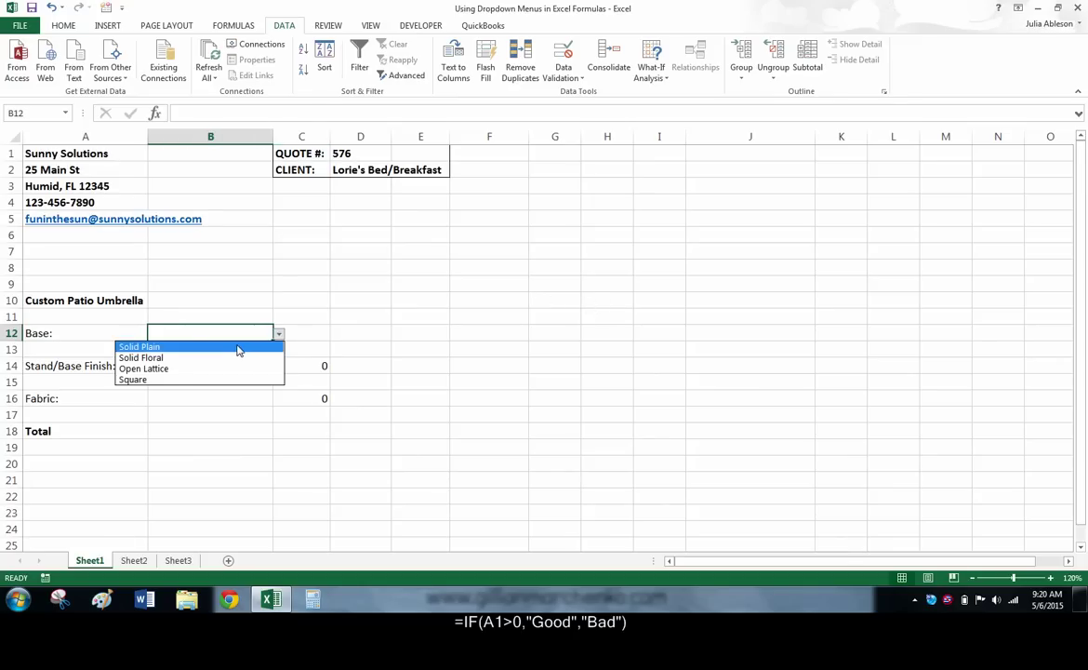
{"action": "left_click", "coordinate": [238, 348]}
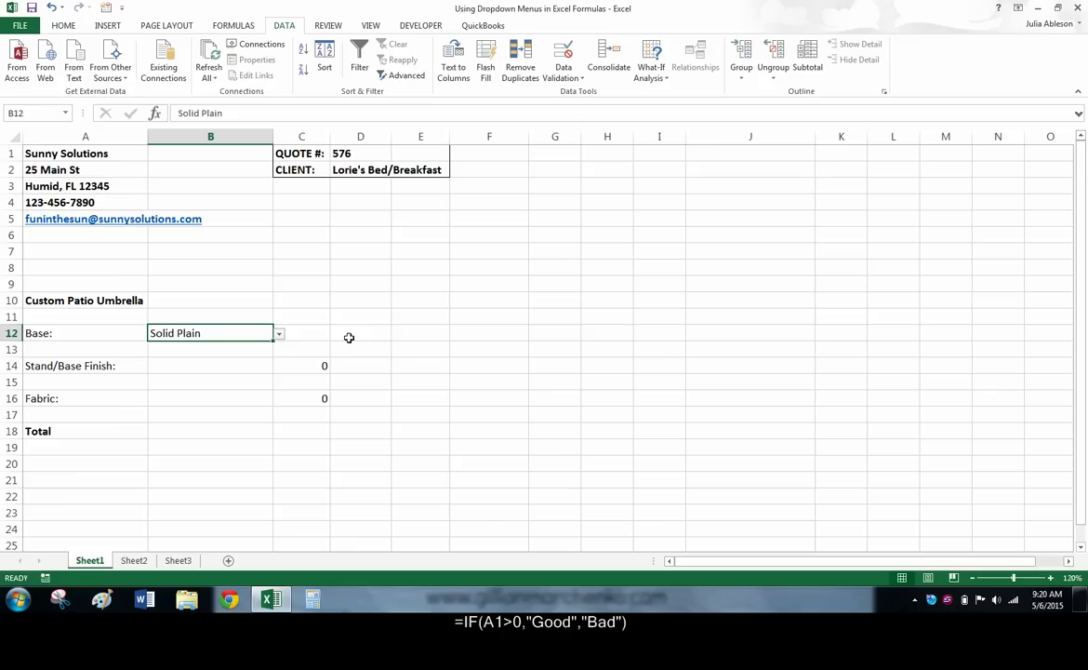
{"action": "left_click", "coordinate": [278, 335]}
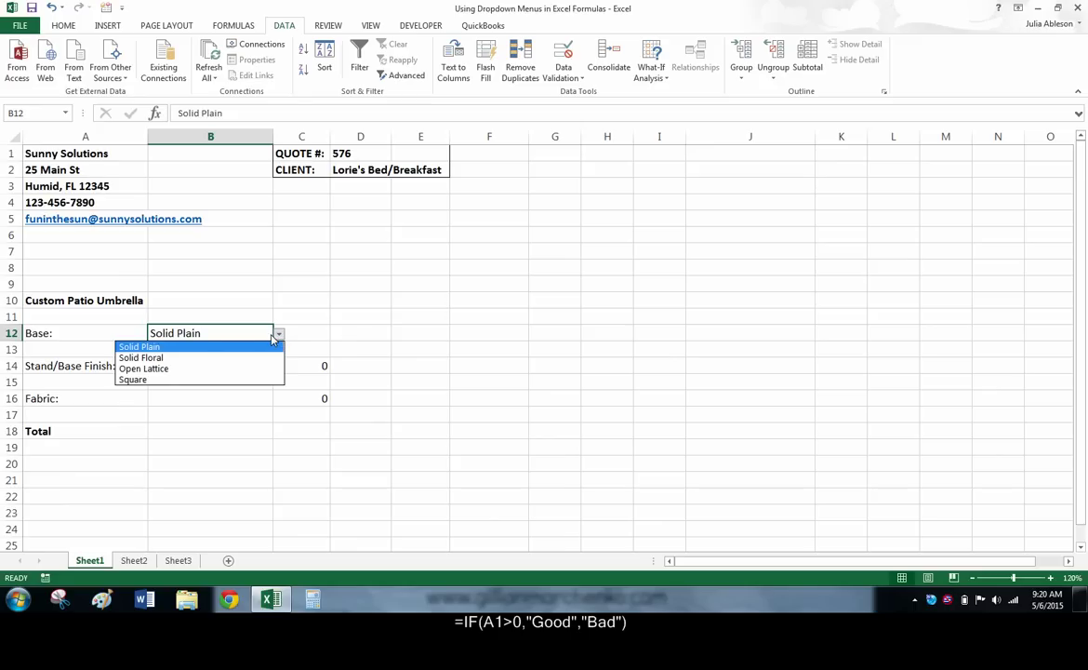
{"action": "left_click", "coordinate": [144, 357]}
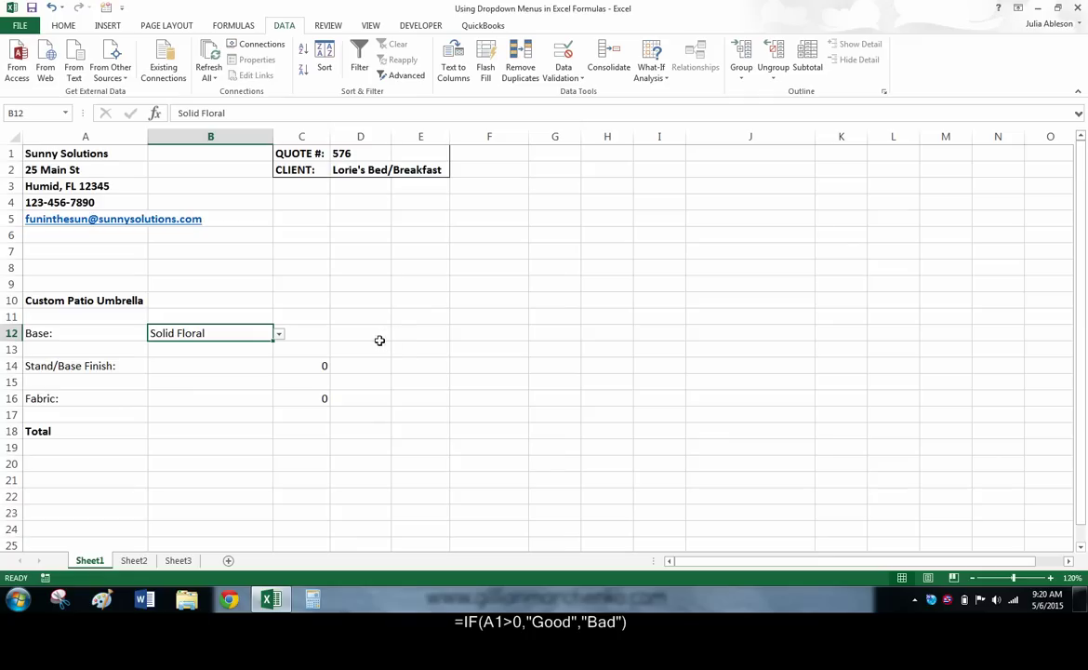
{"action": "left_click", "coordinate": [279, 335]}
{"action": "left_click", "coordinate": [165, 367]}
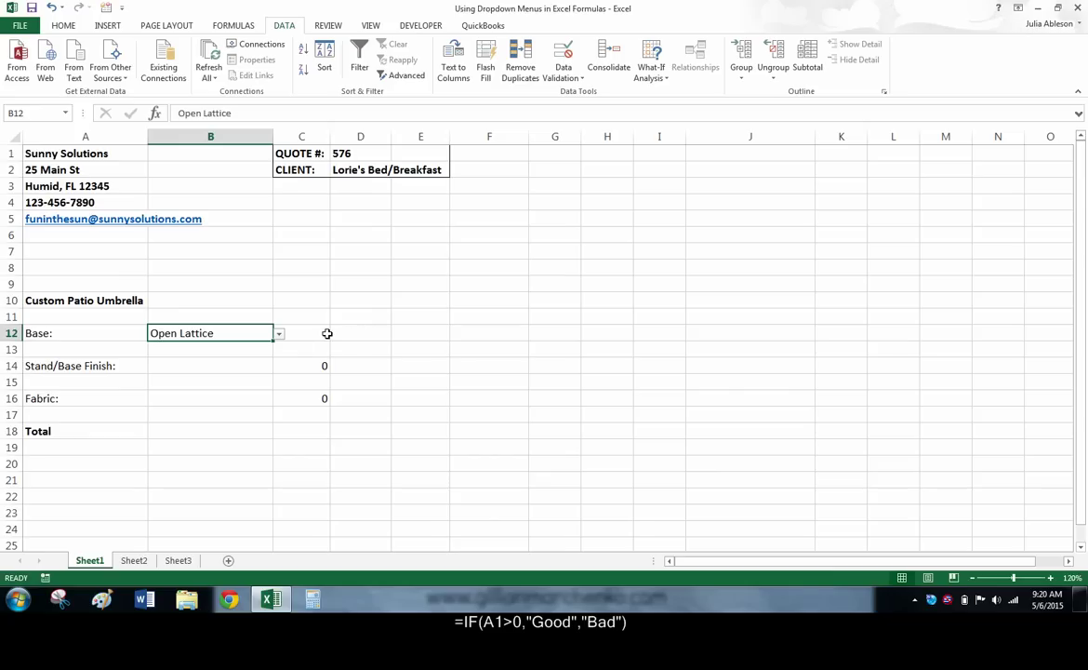
{"action": "left_click", "coordinate": [323, 333]}
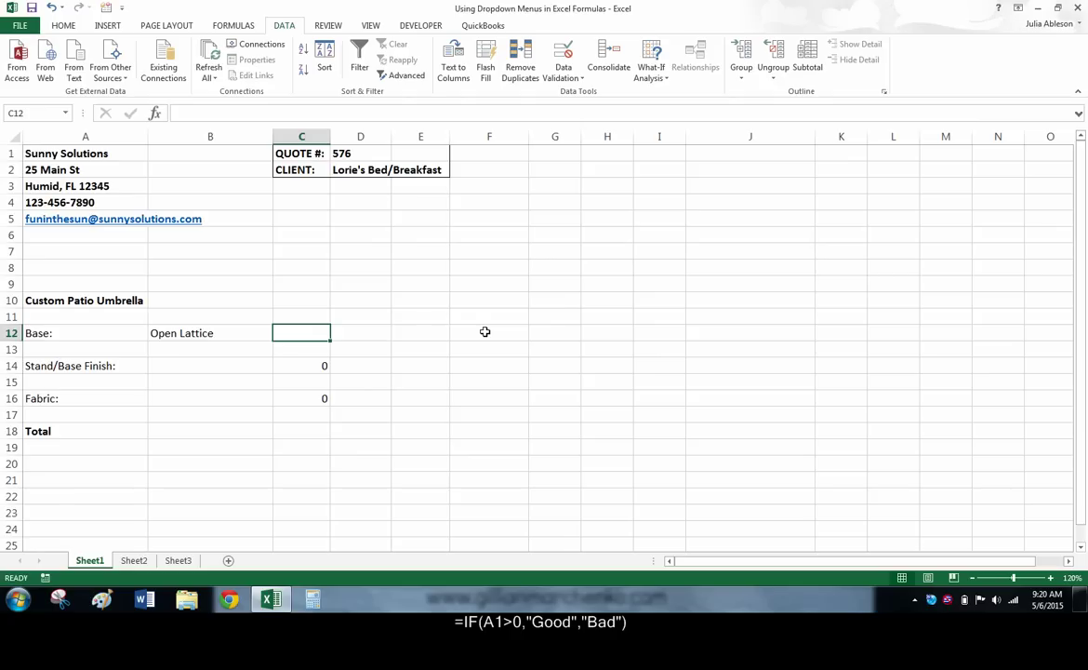
Start C12's formula with an IF returning 10 when B12 is Solid Plain
{"action": "type", "text": "=IF"}
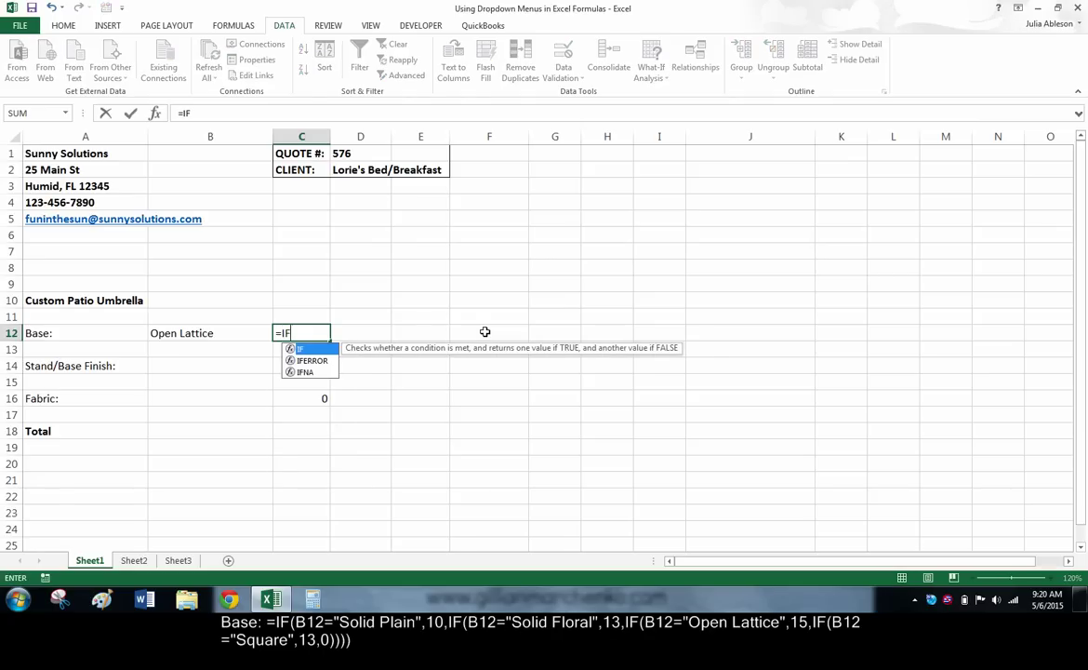
{"action": "type", "text": "("}
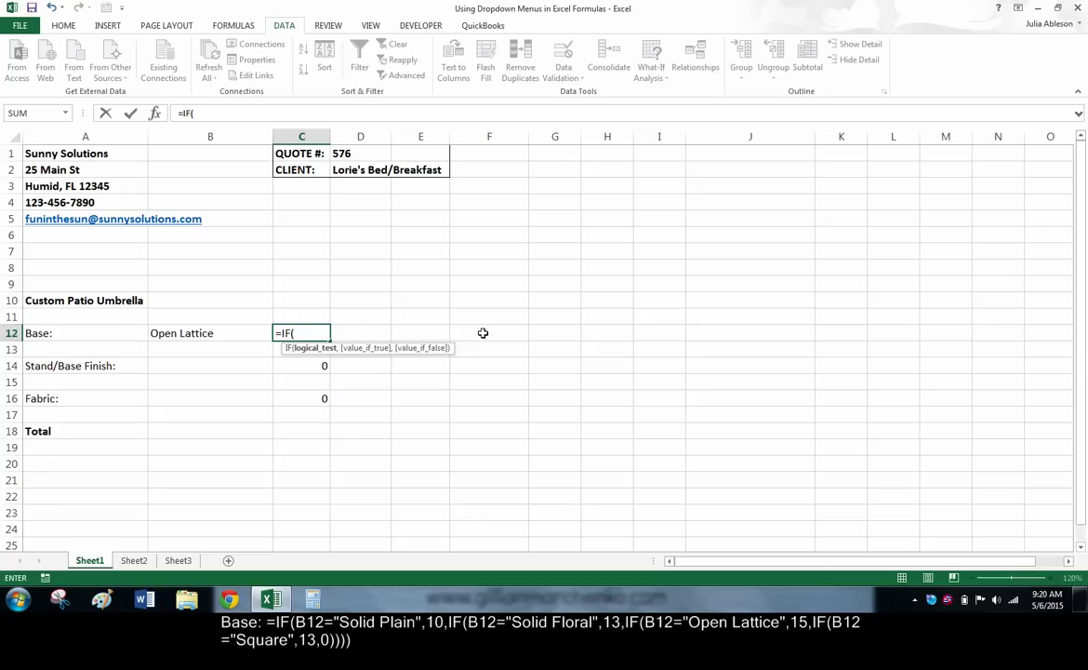
{"action": "left_click", "coordinate": [230, 332]}
{"action": "type", "text": "=\""}
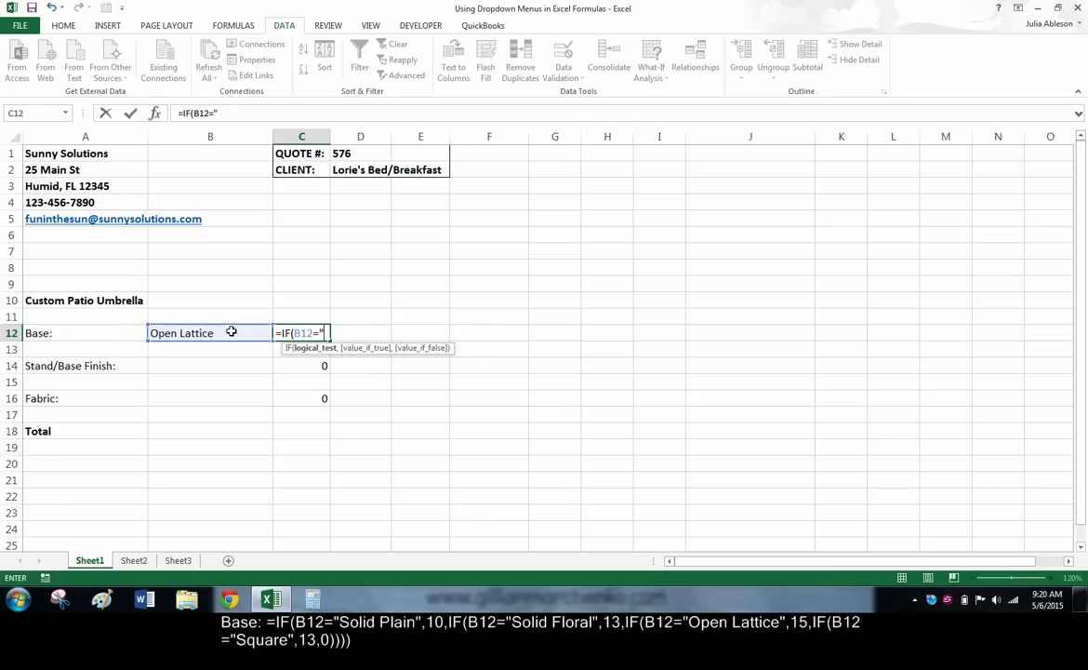
{"action": "type", "text": "Solid Plain\","}
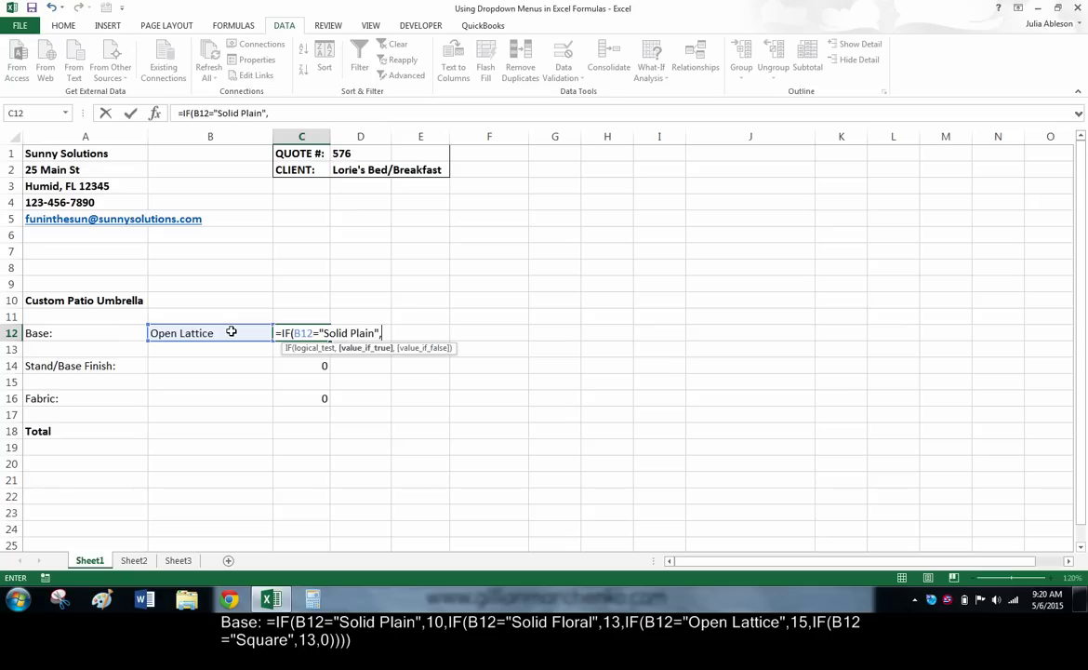
{"action": "type", "text": "10,"}
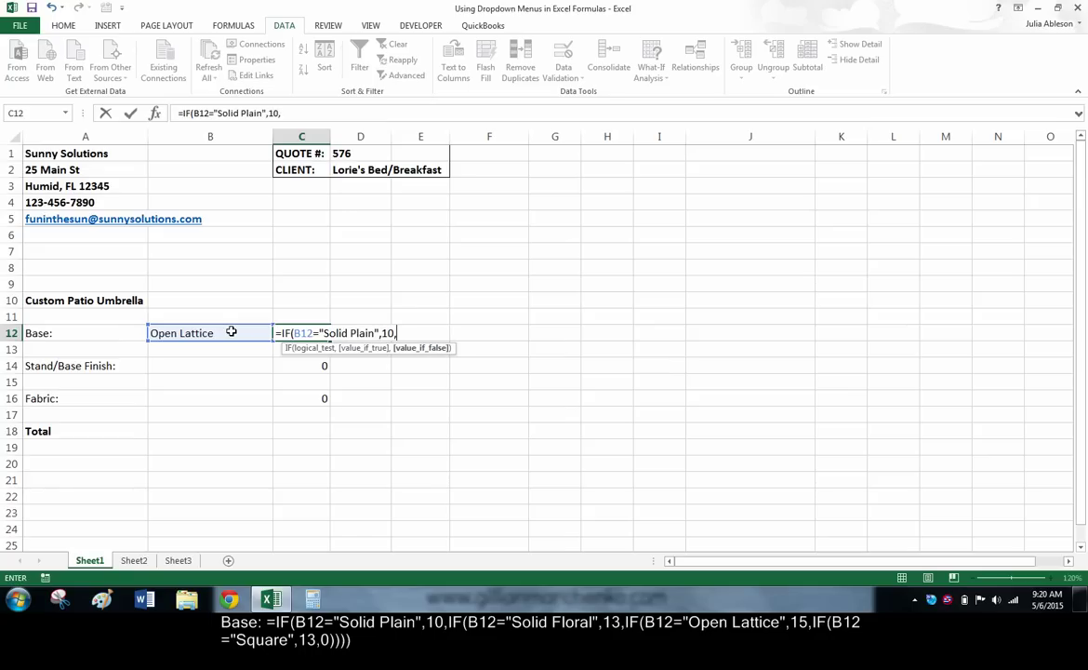
{"action": "type", "text": "IF"}
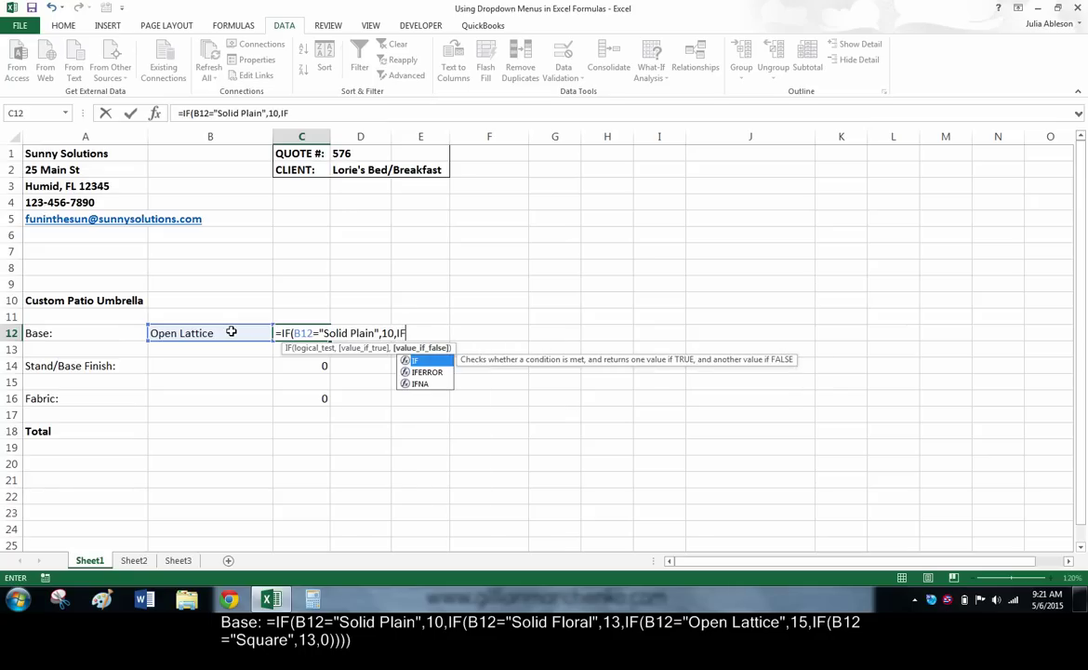
{"action": "type", "text": "("}
Nest the remaining tests: Solid Floral 13, Open Lattice 15, Square 13, otherwise 0
{"action": "left_click", "coordinate": [232, 332]}
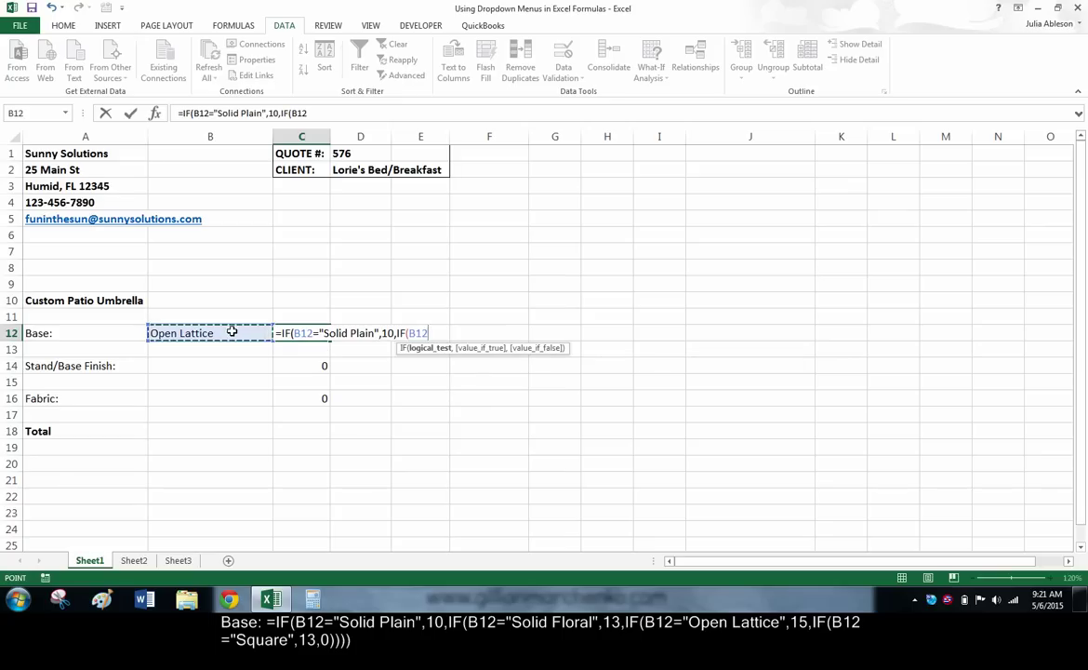
{"action": "type", "text": "=\"Solid "}
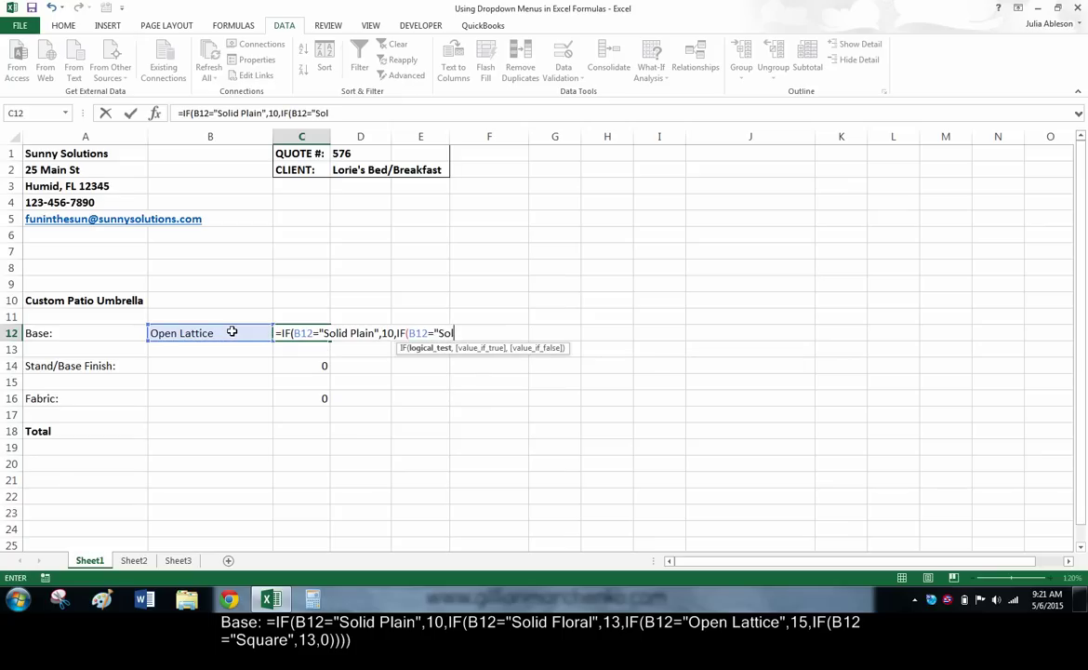
{"action": "type", "text": "Floral\","}
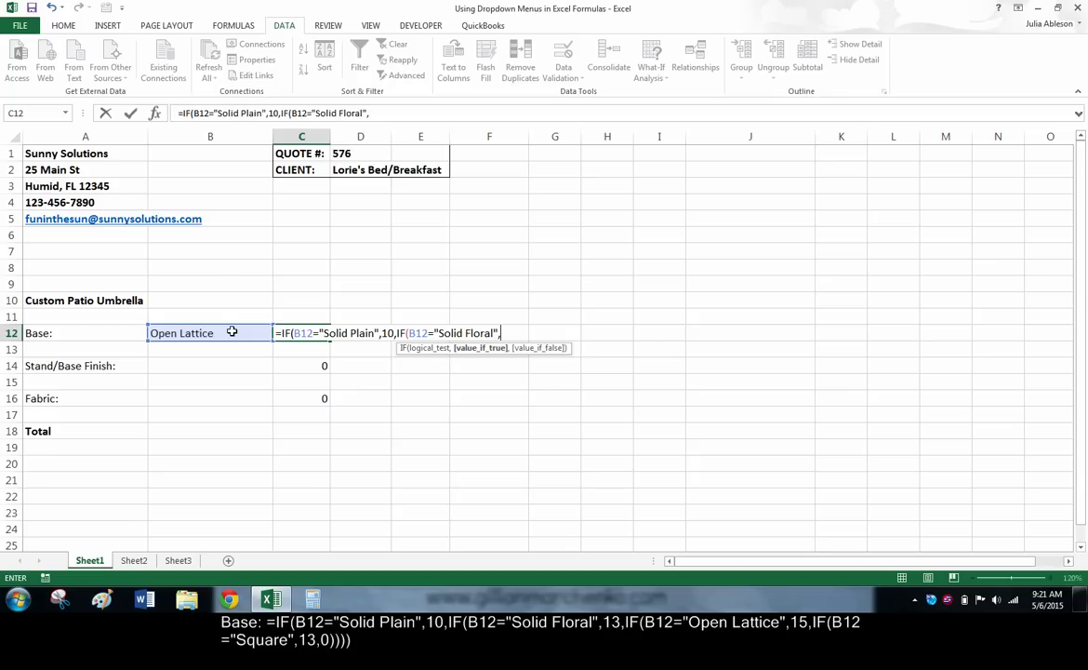
{"action": "type", "text": "13,IF"}
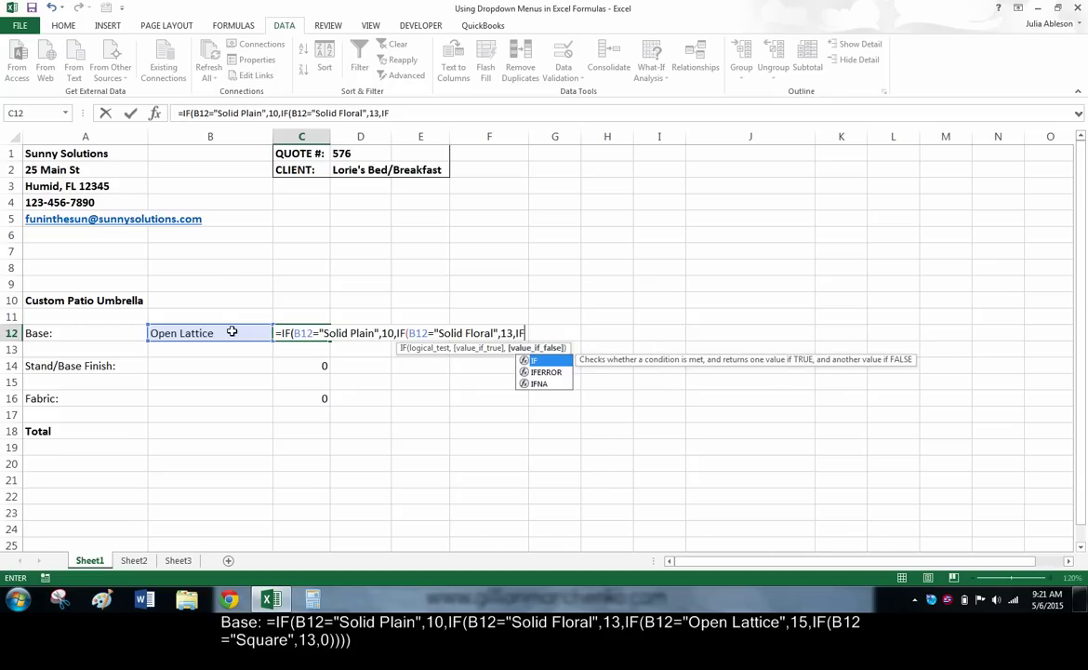
{"action": "type", "text": "("}
{"action": "left_click", "coordinate": [232, 332]}
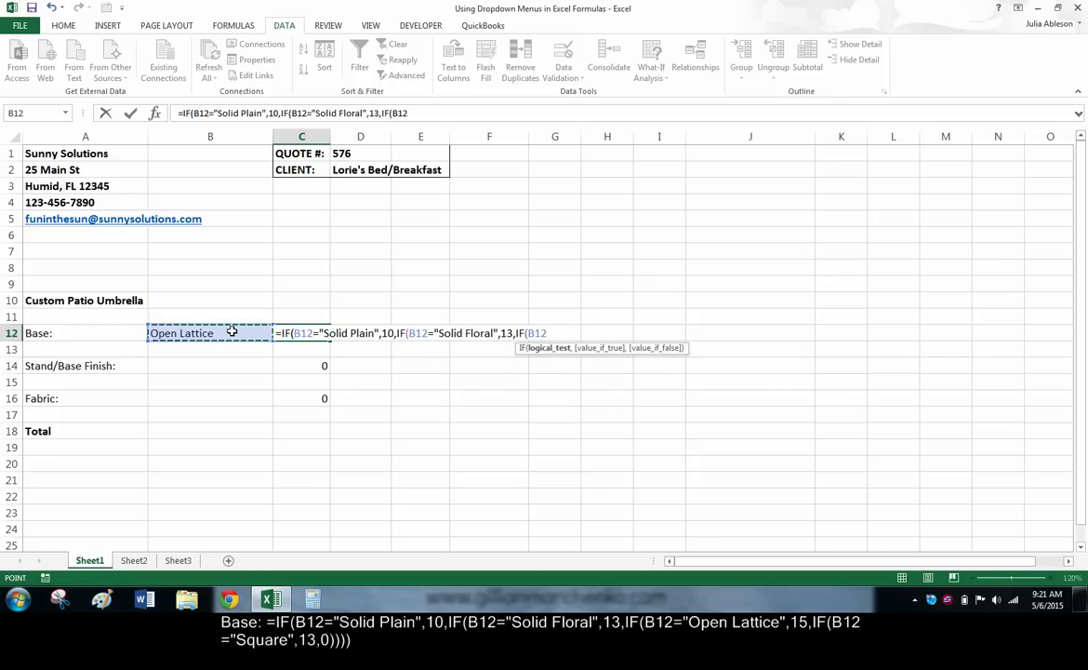
{"action": "type", "text": "=\""}
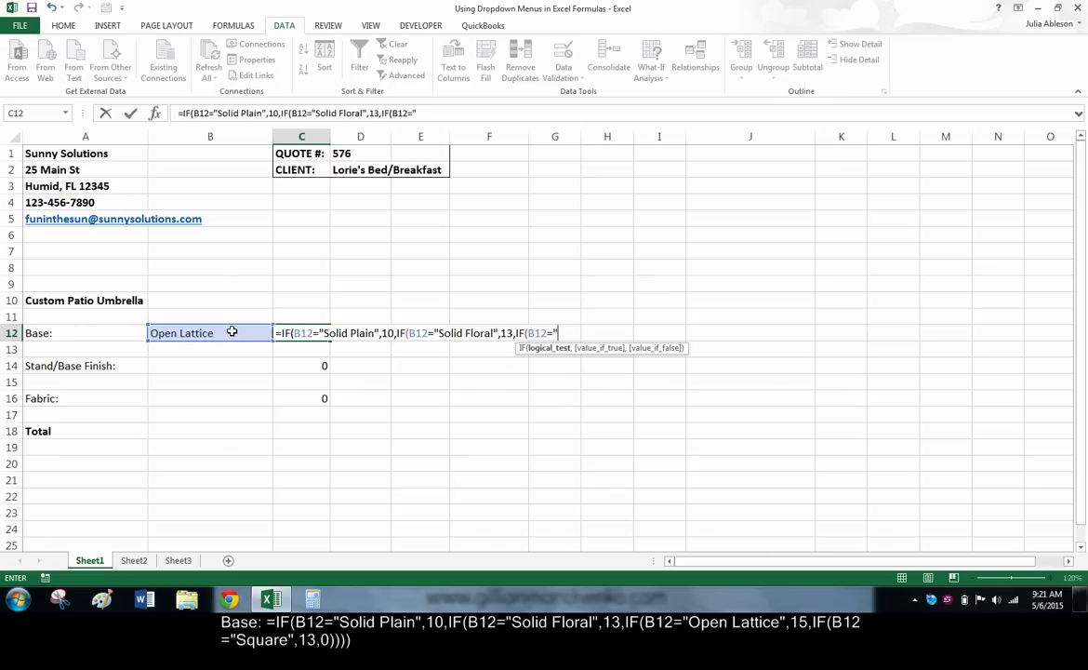
{"action": "type", "text": "Open Latti"}
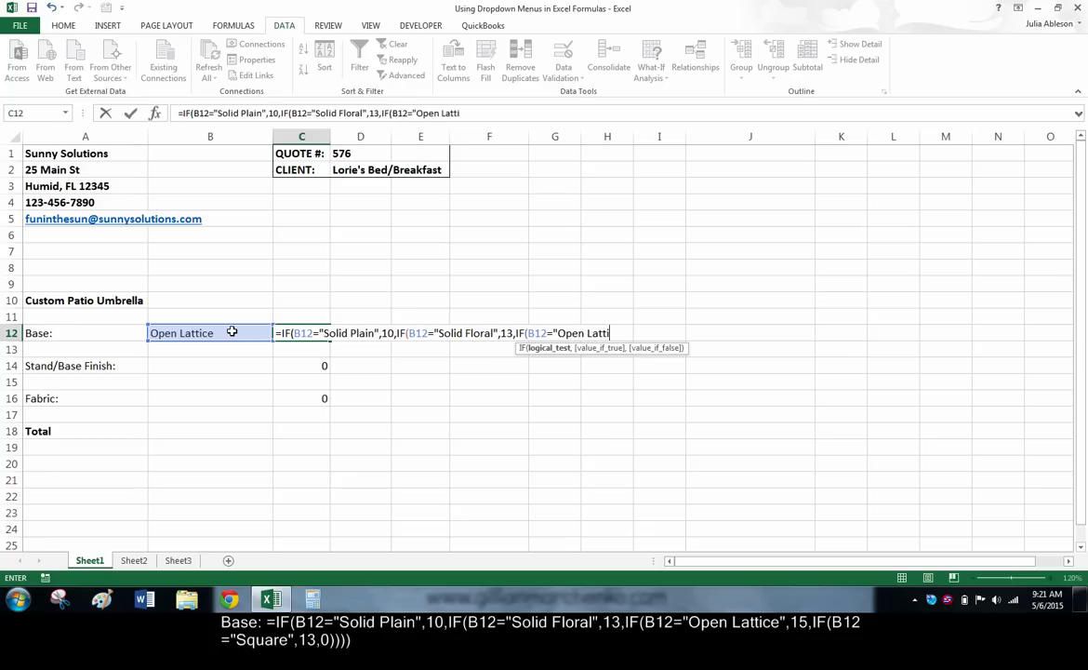
{"action": "type", "text": "ce\","}
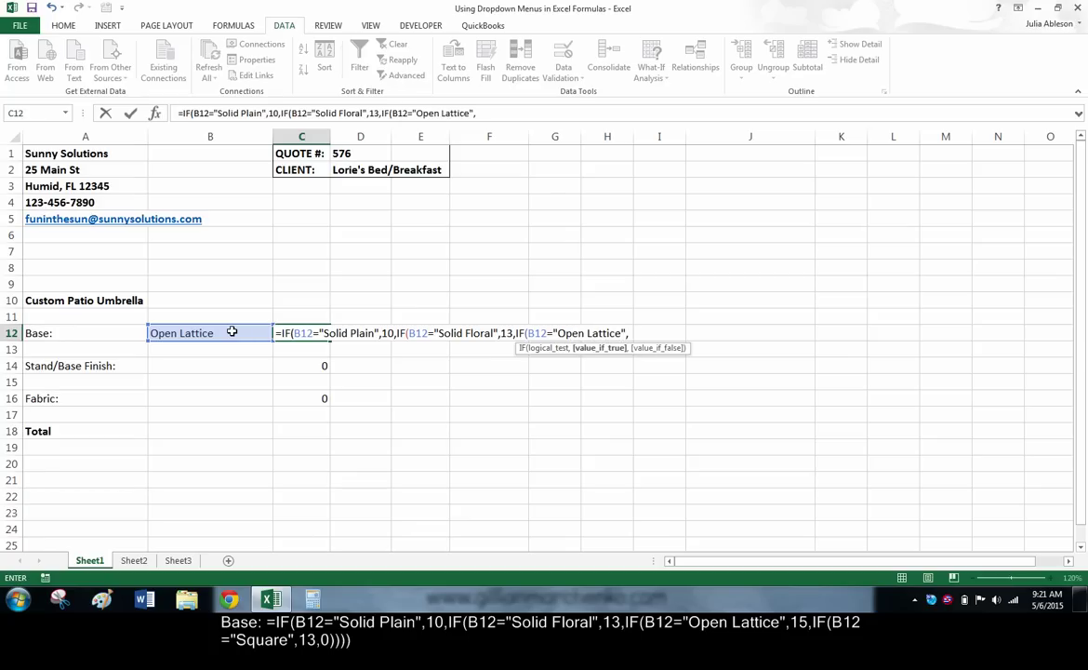
{"action": "type", "text": "15,I"}
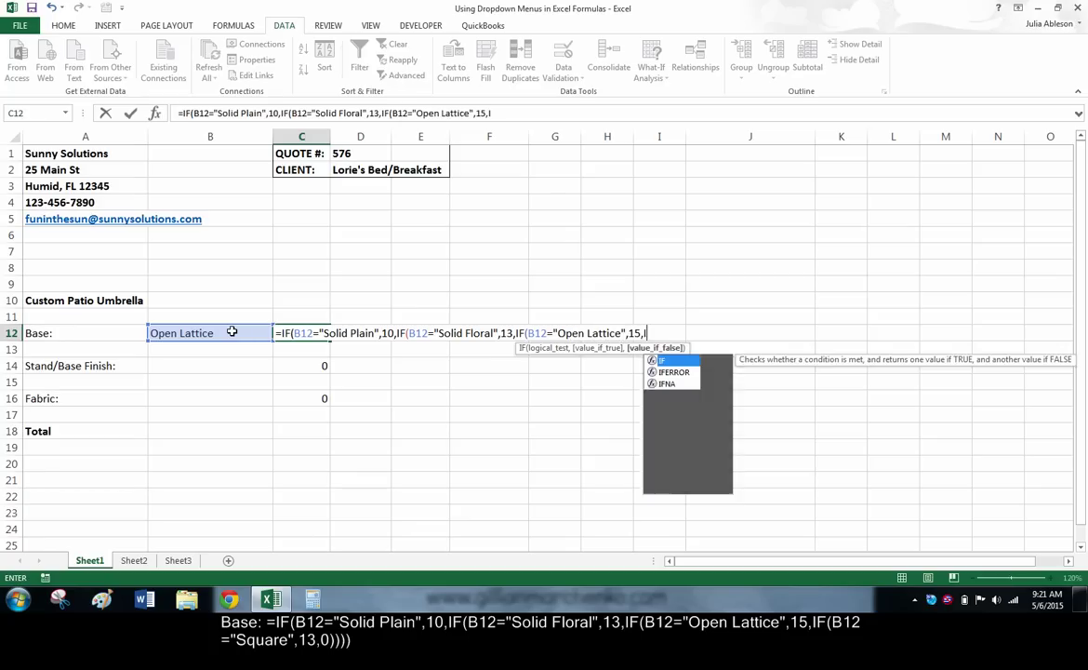
{"action": "type", "text": "F("}
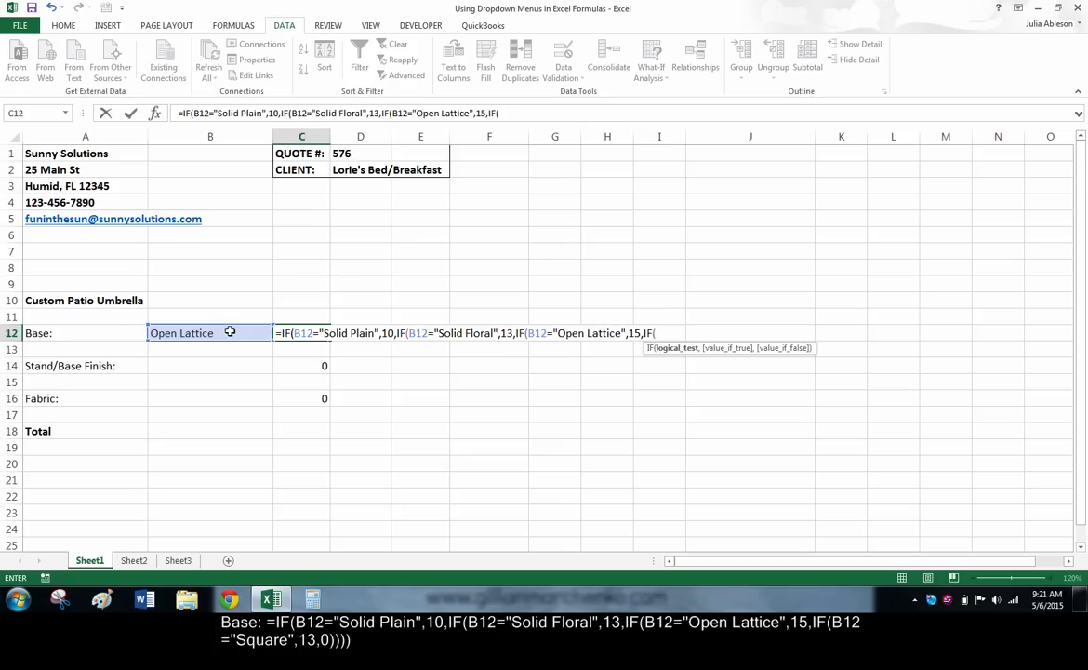
{"action": "left_click", "coordinate": [230, 332]}
{"action": "type", "text": "=\"S"}
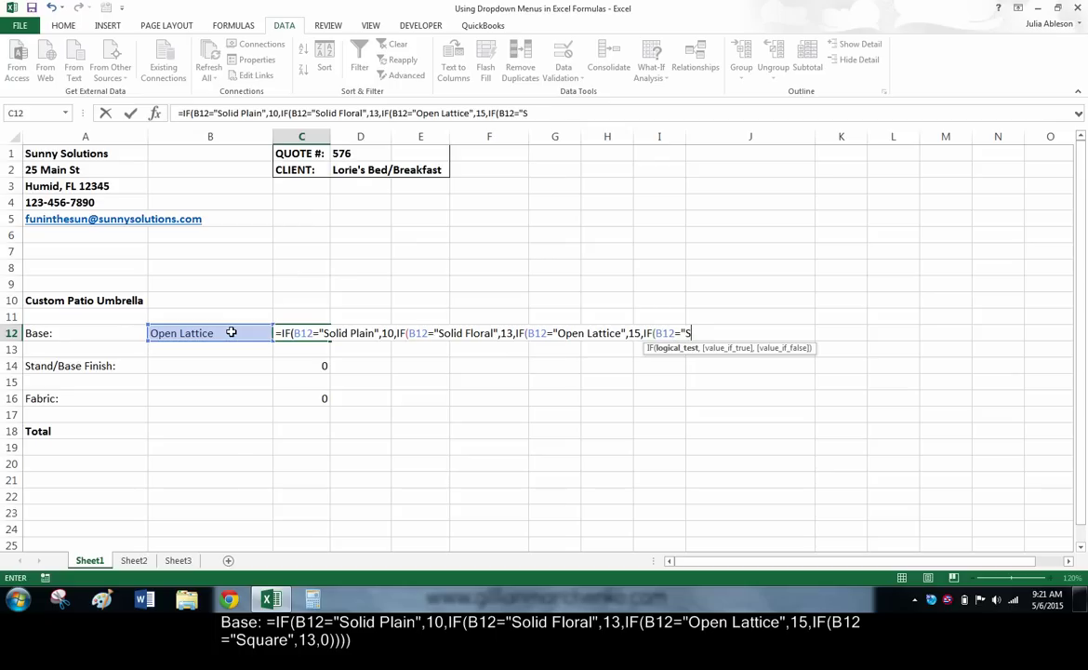
{"action": "type", "text": "quare\","}
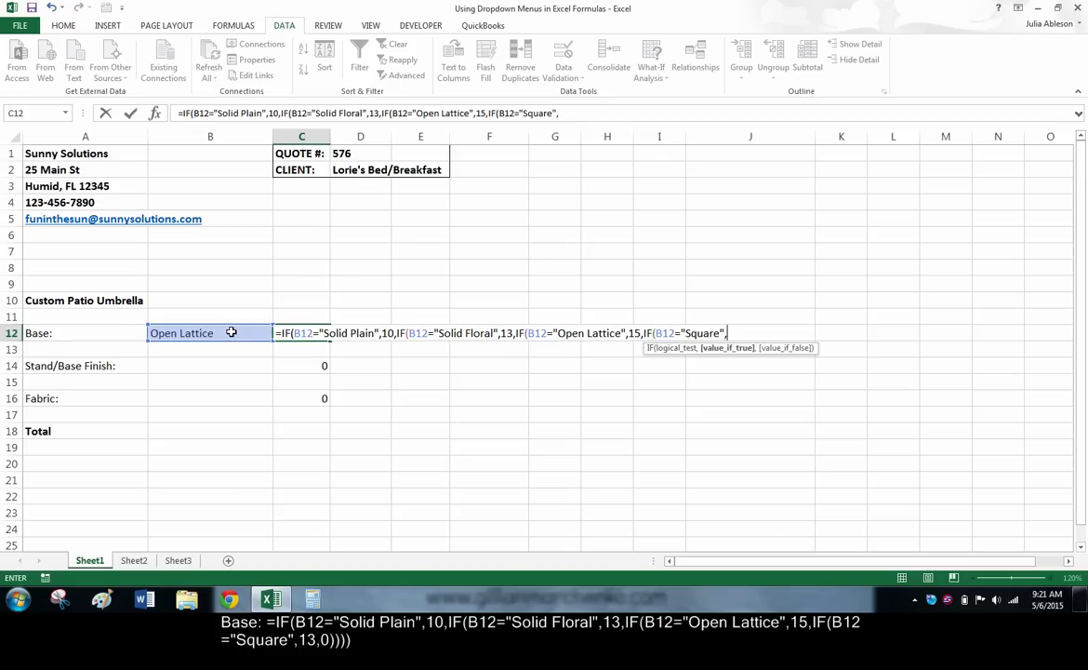
{"action": "type", "text": "13,0"}
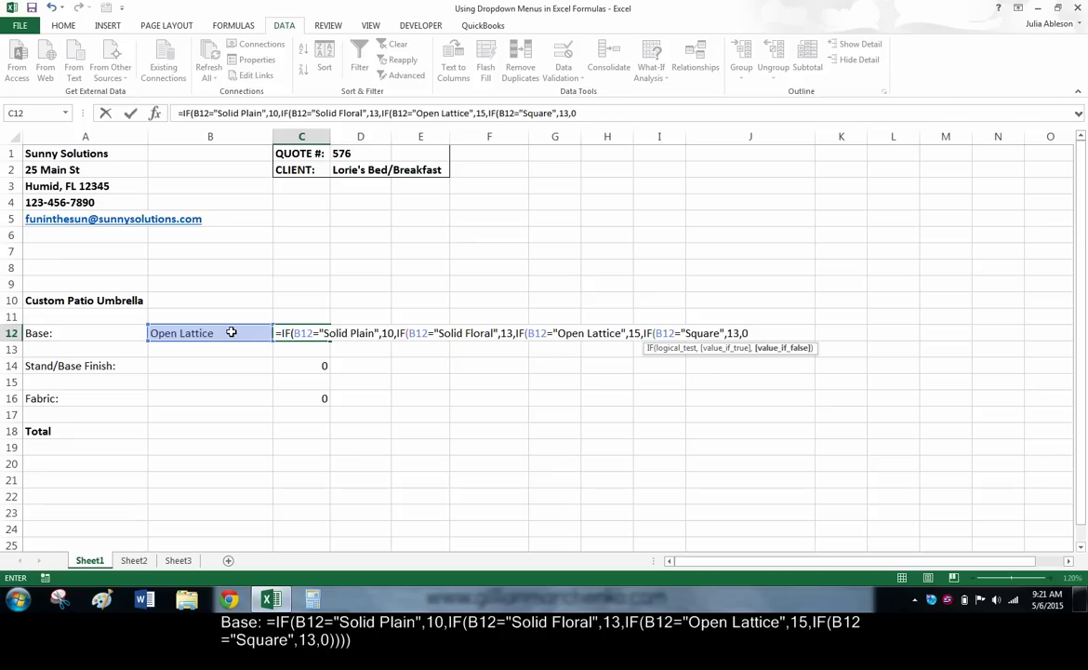
{"action": "type", "text": "))))"}
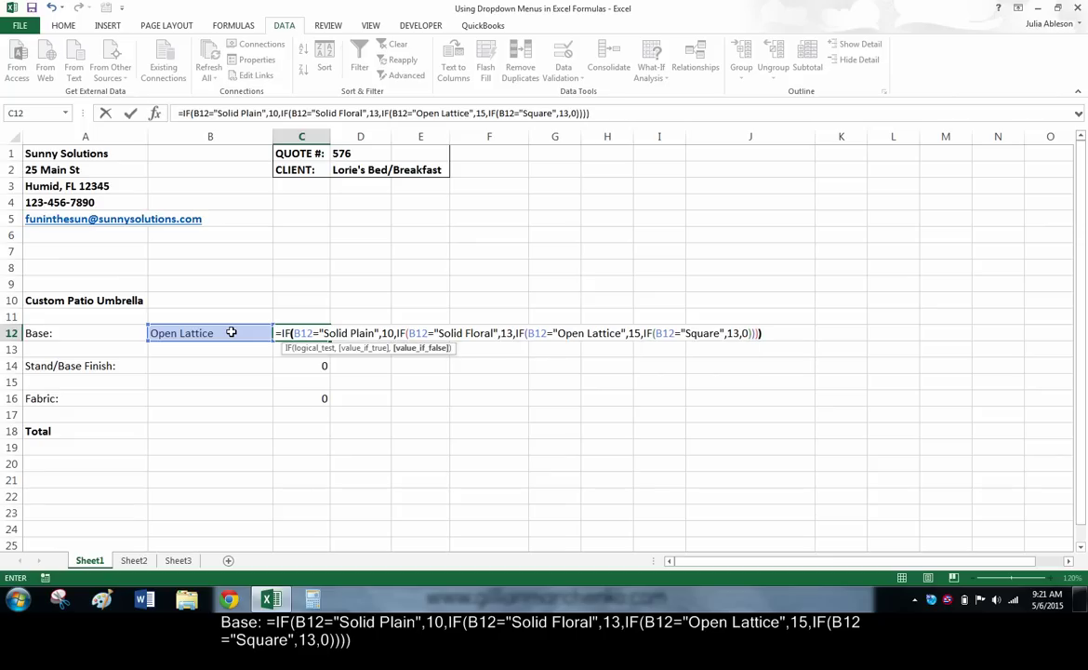
{"action": "key", "text": "Return"}
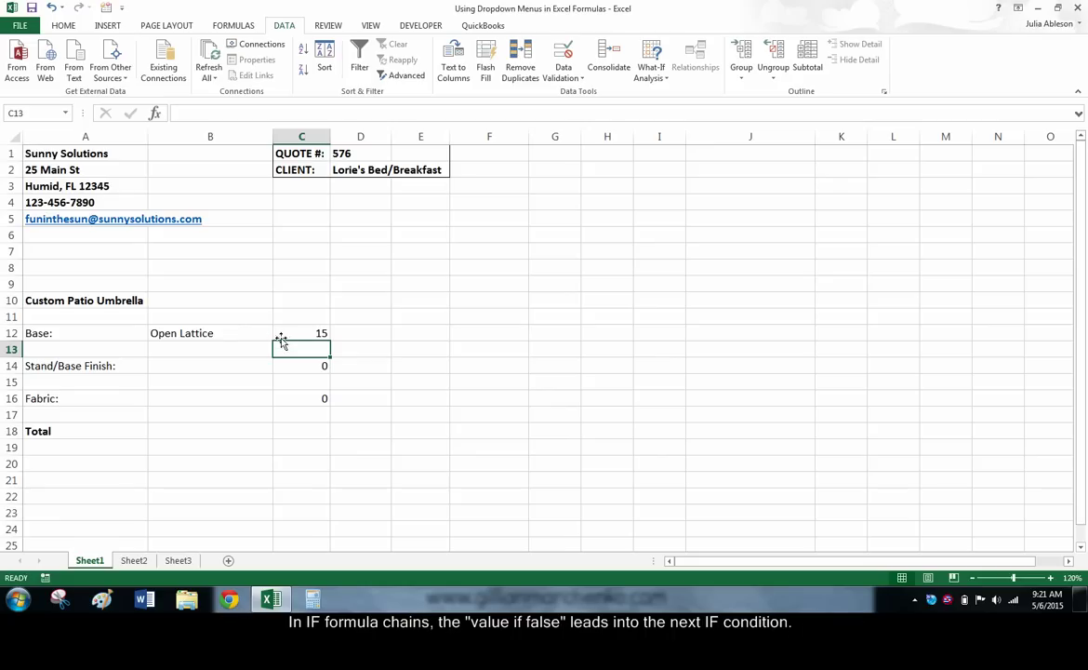
Review C12's nested IF formula, then delete Open Lattice from B12 so C12 shows 0
{"action": "left_click", "coordinate": [307, 332]}
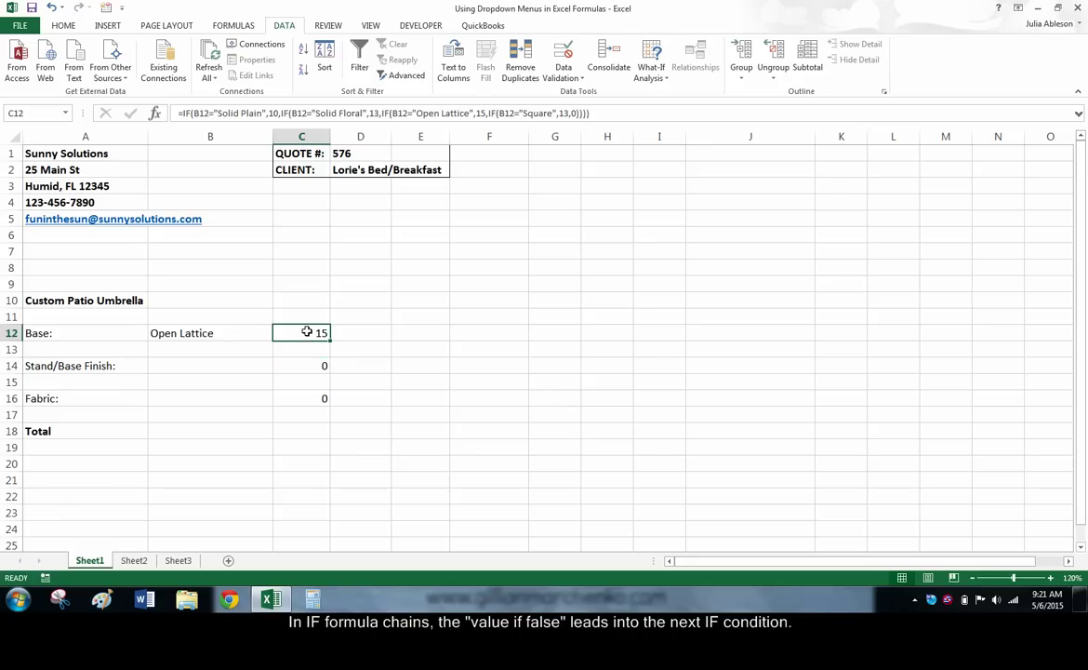
{"action": "left_click", "coordinate": [283, 113]}
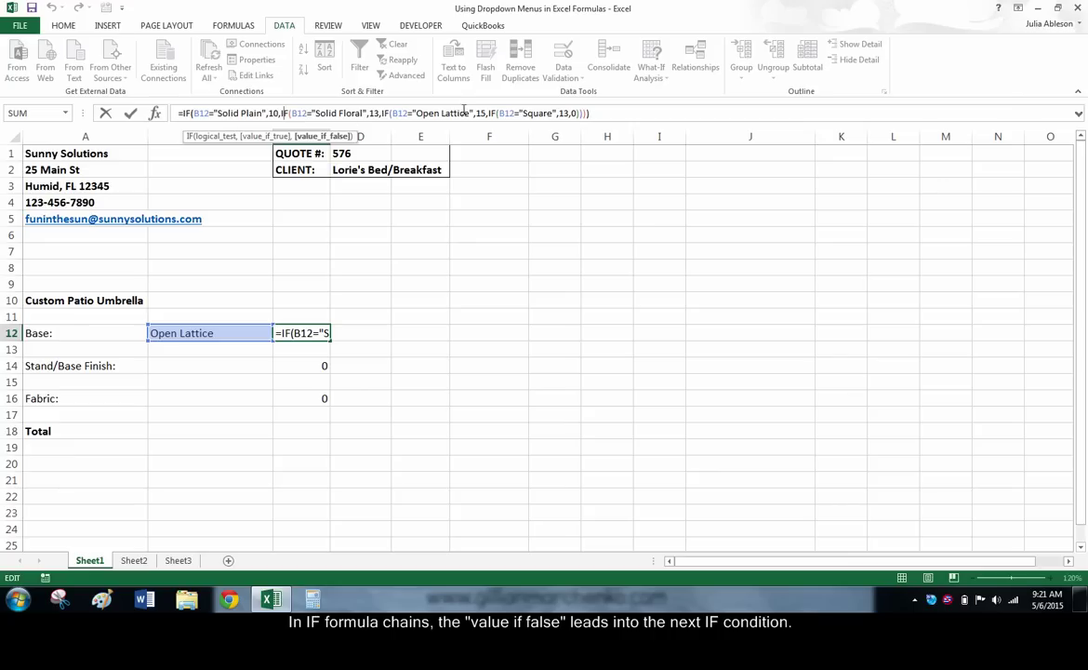
{"action": "left_click", "coordinate": [574, 112]}
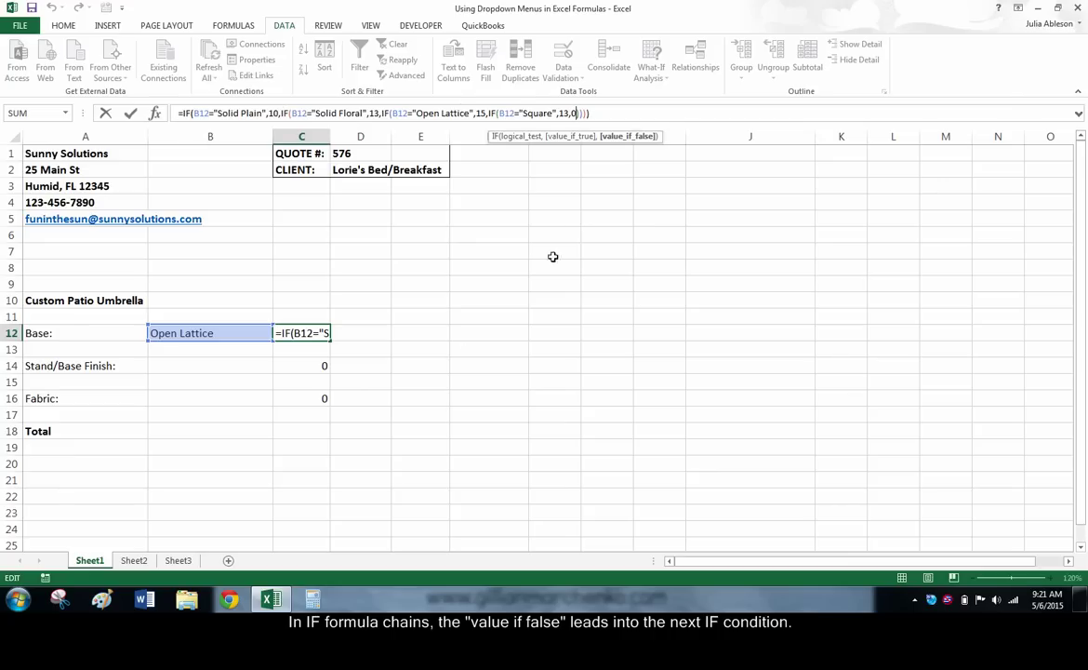
{"action": "key", "text": "Return"}
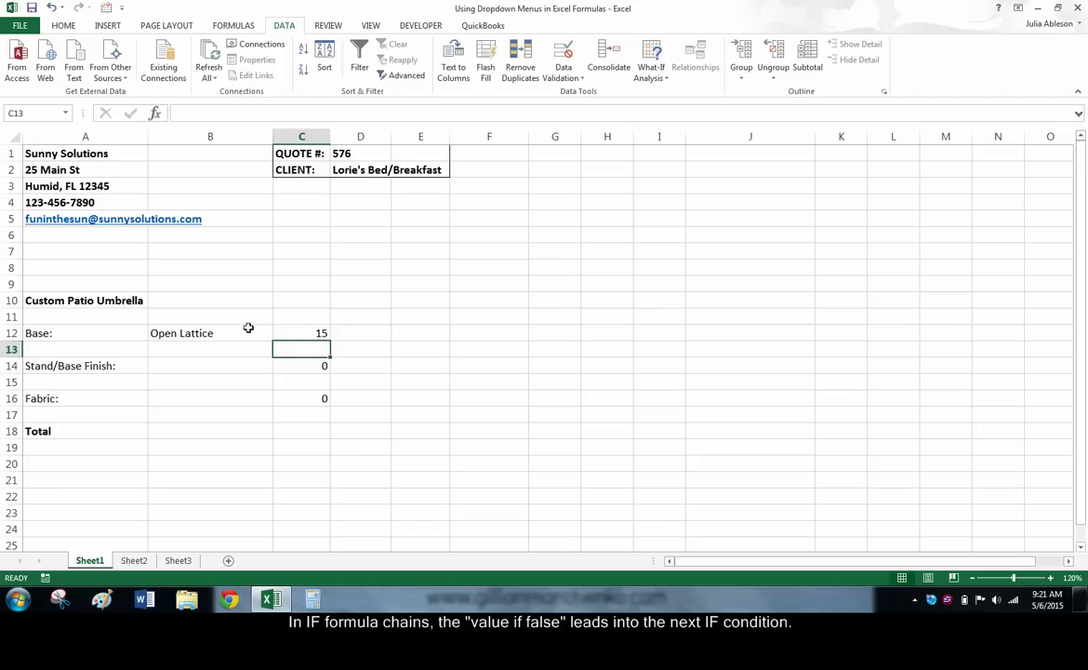
{"action": "left_click", "coordinate": [249, 327]}
{"action": "key", "text": "Delete"}
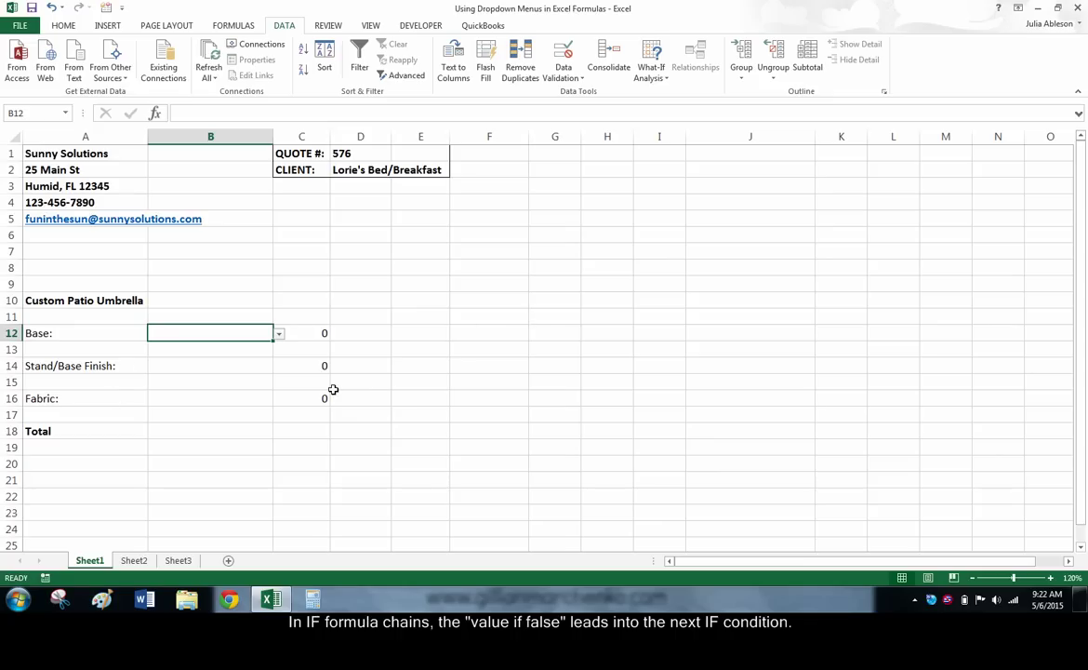
{"action": "left_click", "coordinate": [317, 367]}
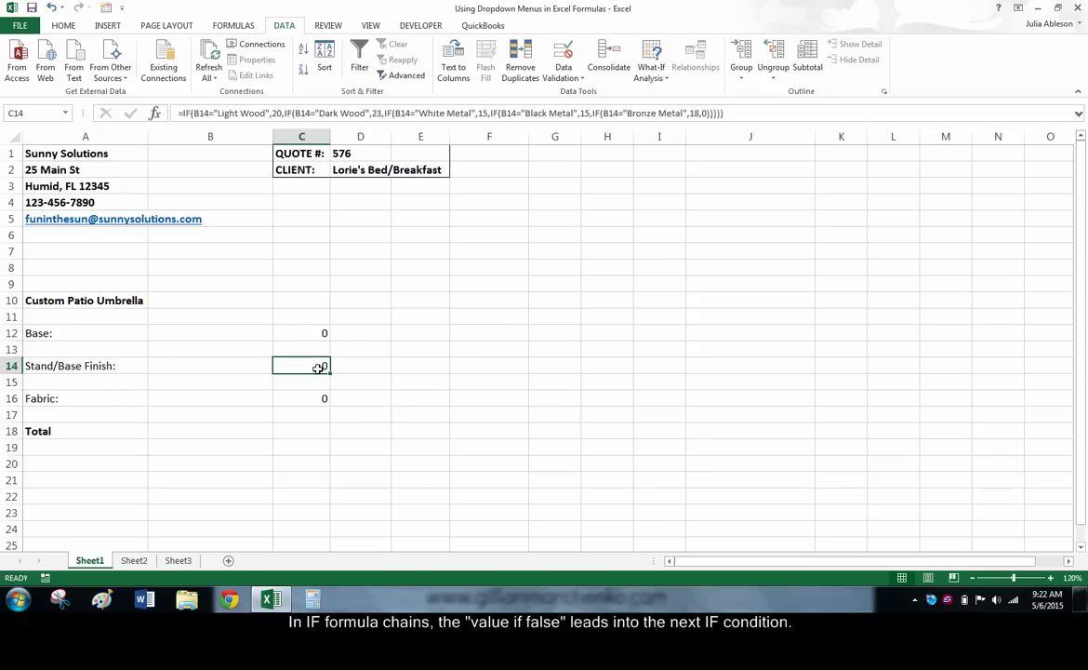
{"action": "left_click", "coordinate": [317, 398]}
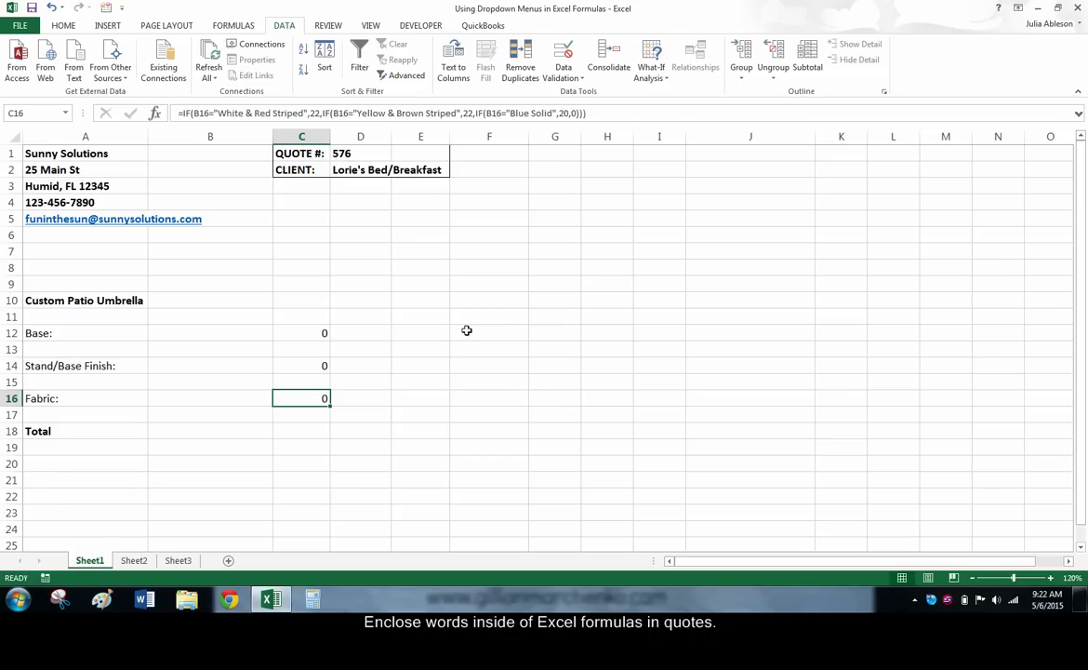
{"action": "key", "text": "Down"}
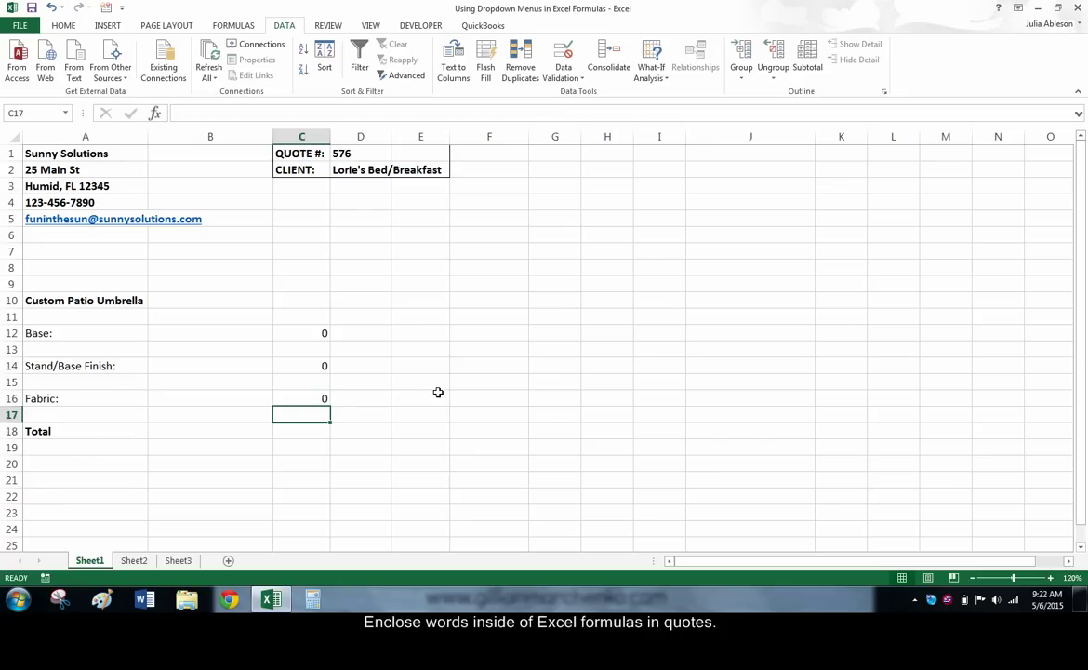
Pick Solid Plain in B12, Dark Wood in B14 and Yellow & Brown Striped in B16
{"action": "left_click", "coordinate": [253, 331]}
{"action": "left_click", "coordinate": [279, 333]}
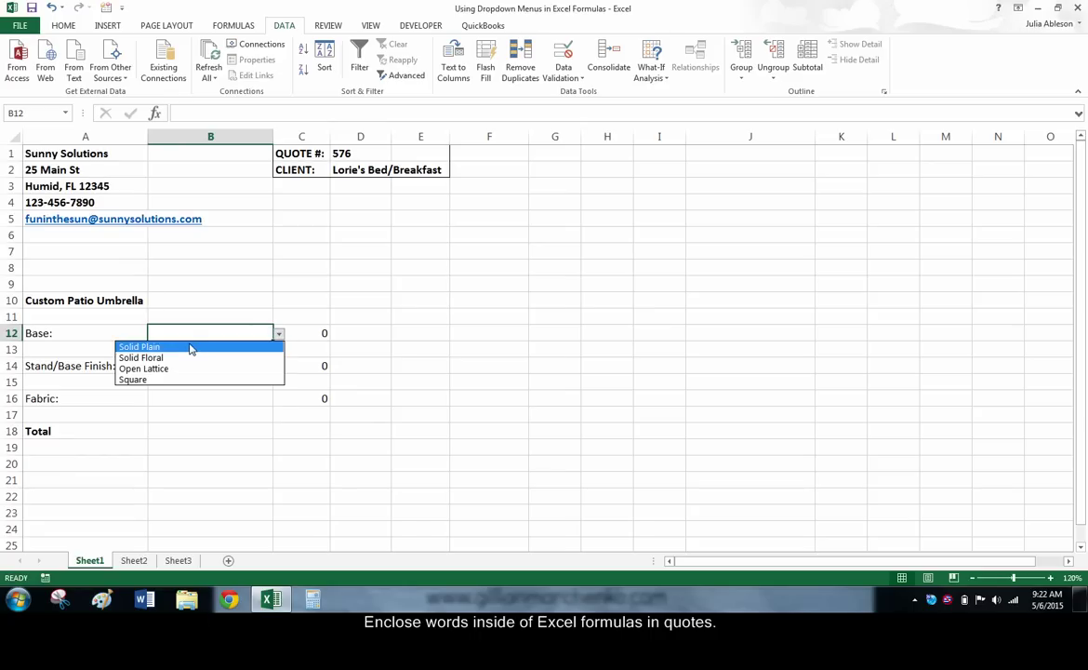
{"action": "left_click", "coordinate": [196, 347]}
{"action": "left_click", "coordinate": [249, 366]}
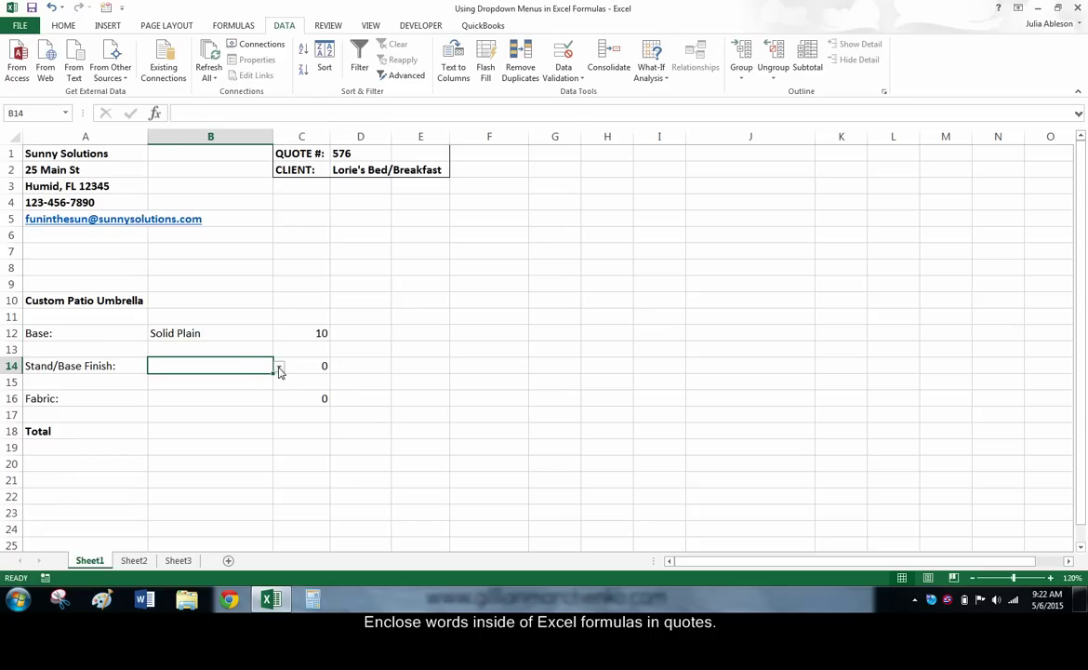
{"action": "left_click", "coordinate": [278, 367]}
{"action": "left_click", "coordinate": [159, 380]}
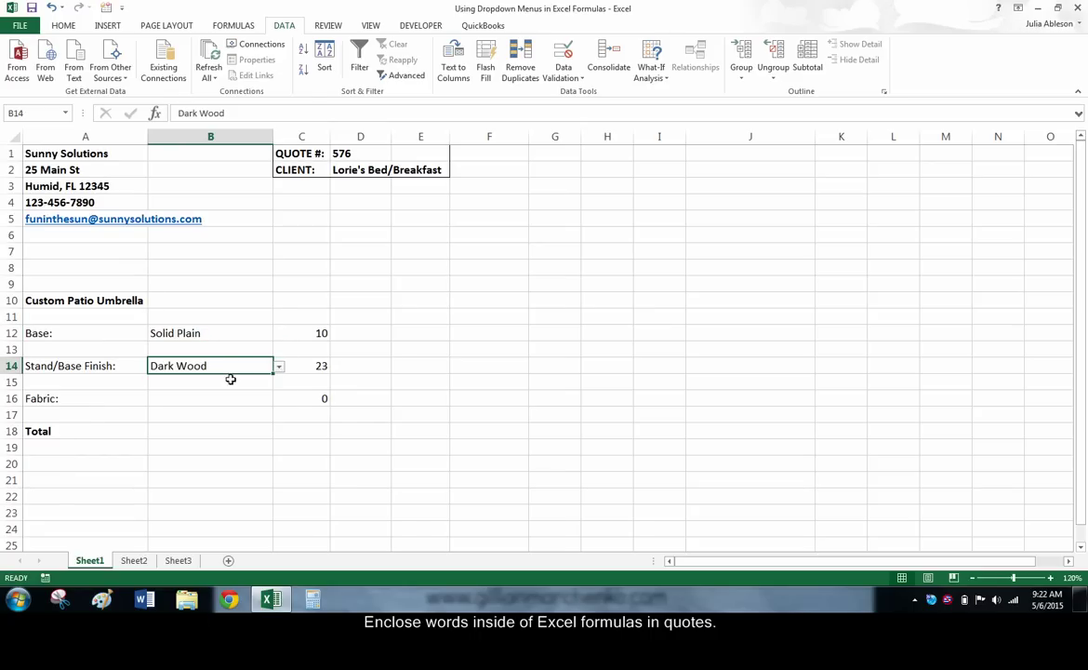
{"action": "left_click", "coordinate": [255, 397]}
{"action": "left_click", "coordinate": [278, 399]}
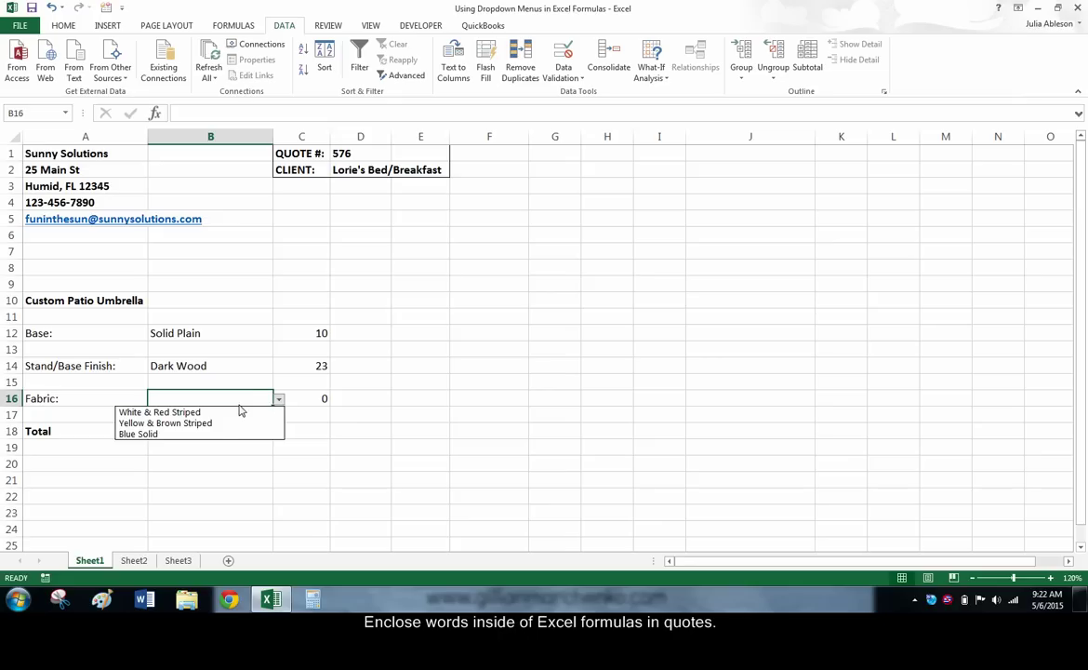
{"action": "left_click", "coordinate": [268, 423]}
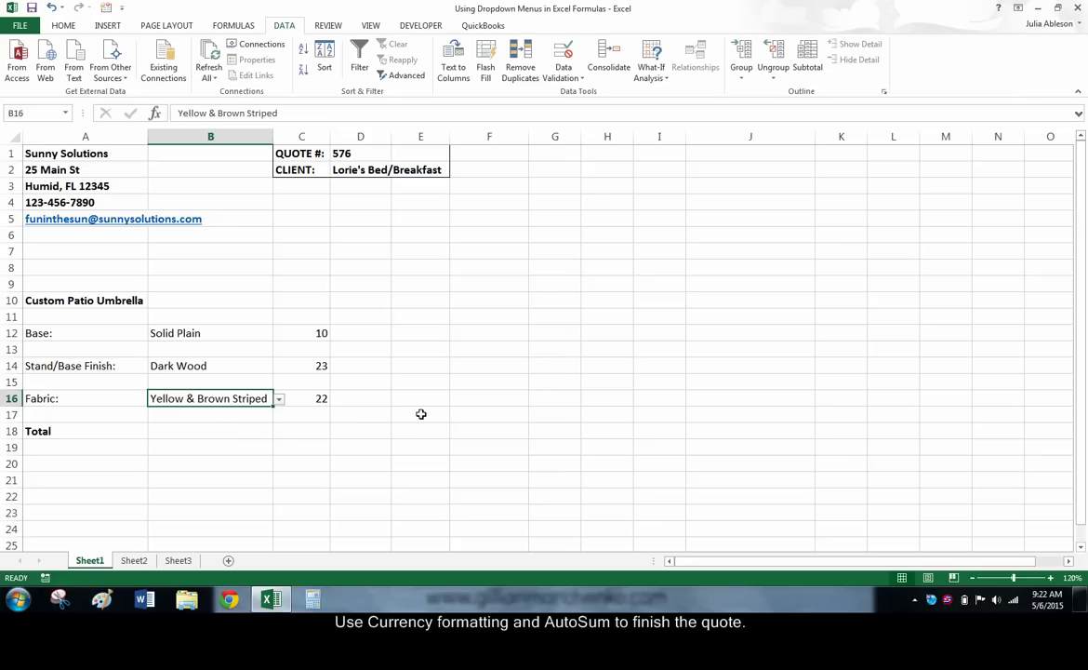
Format the prices C12:C17 as Currency and AutoSum them into C18 for $55.00
{"action": "left_click_drag", "start_coordinate": [321, 333], "coordinate": [313, 434]}
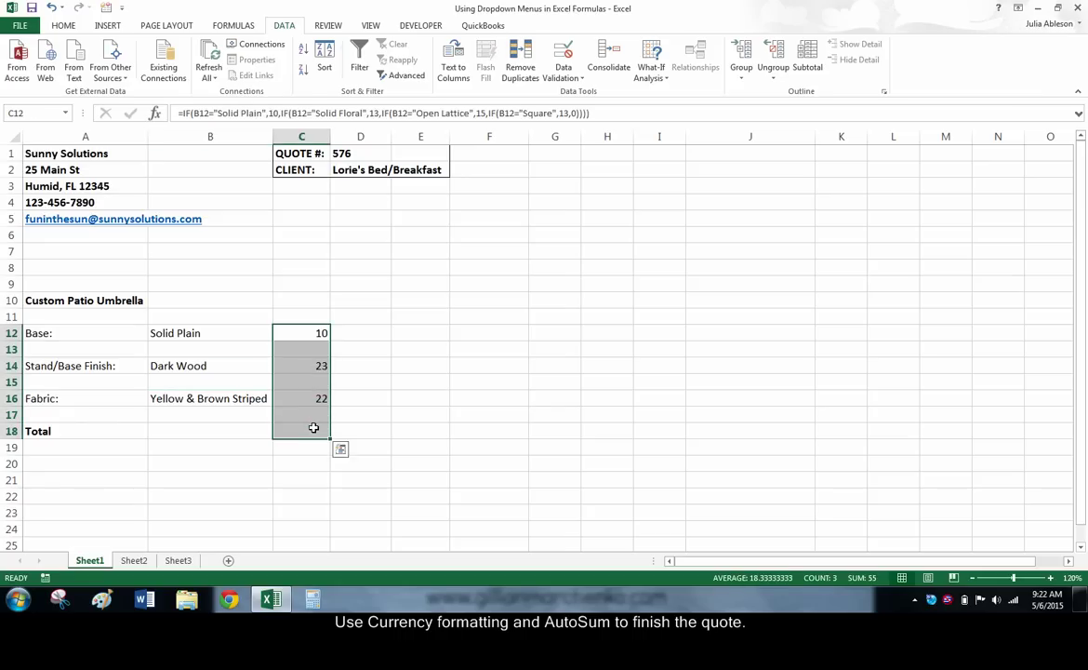
{"action": "left_click", "coordinate": [63, 25]}
{"action": "left_click", "coordinate": [512, 49]}
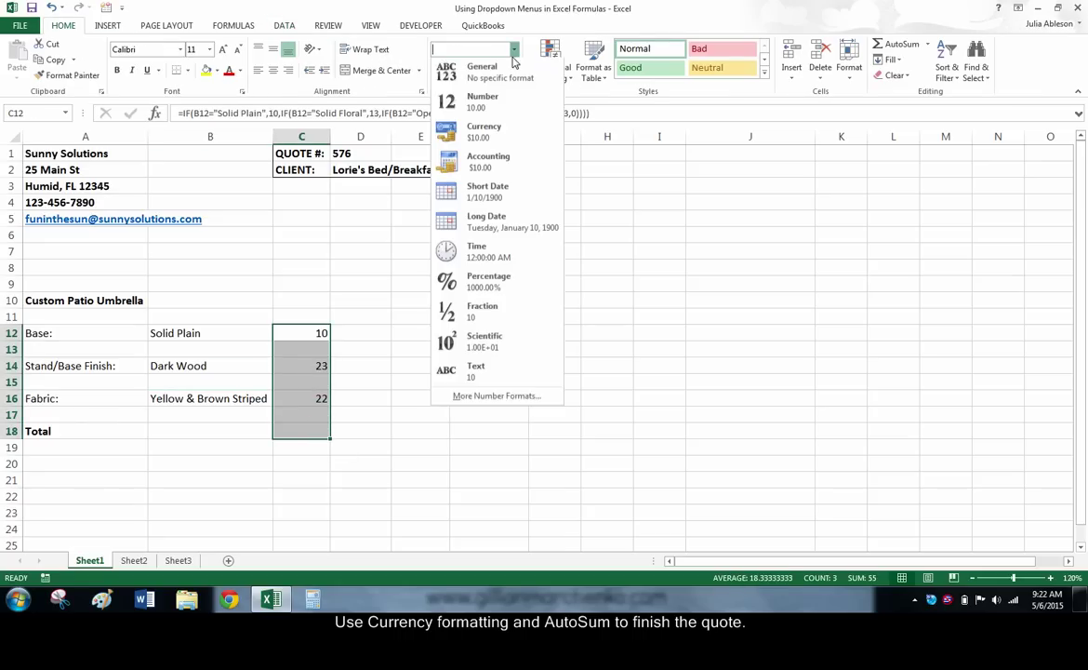
{"action": "left_click", "coordinate": [476, 134]}
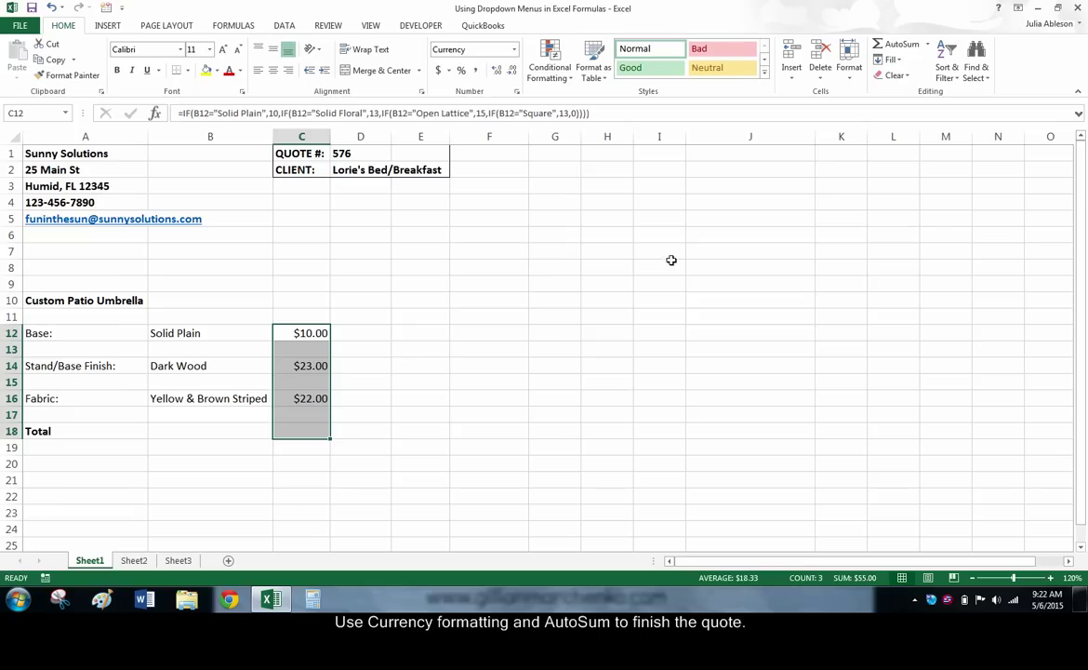
{"action": "left_click", "coordinate": [898, 44]}
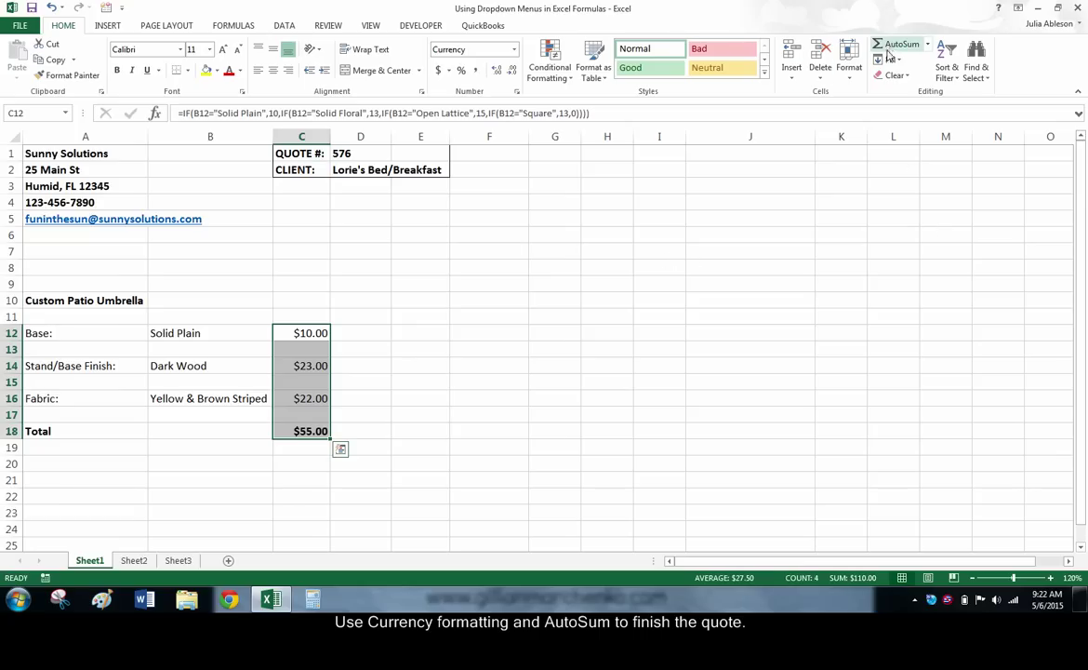
{"action": "left_click", "coordinate": [470, 410]}
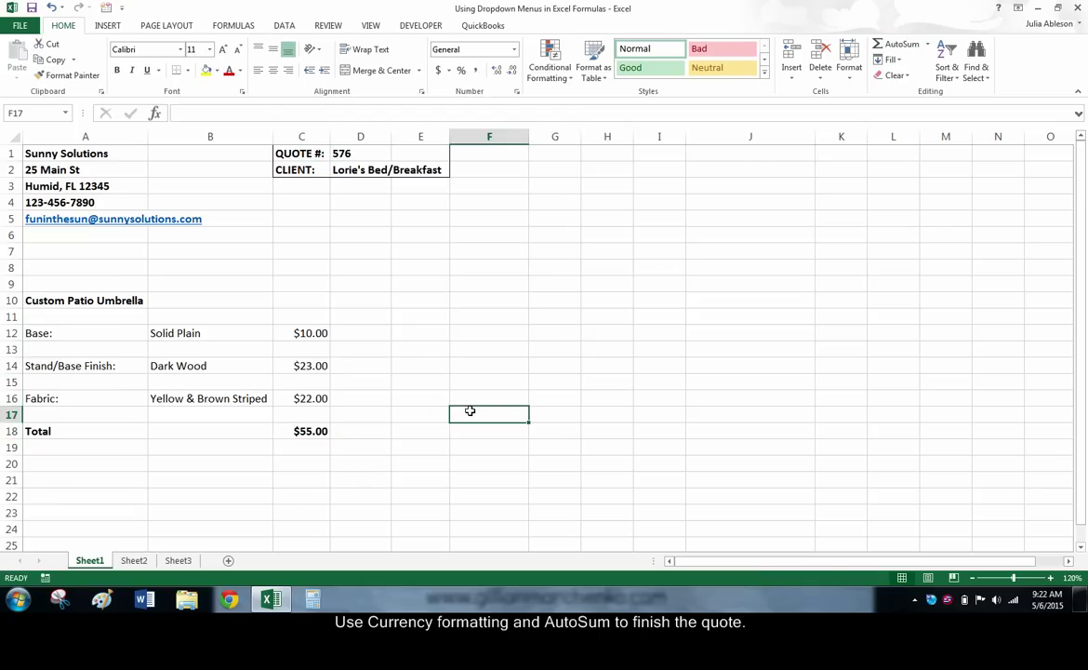